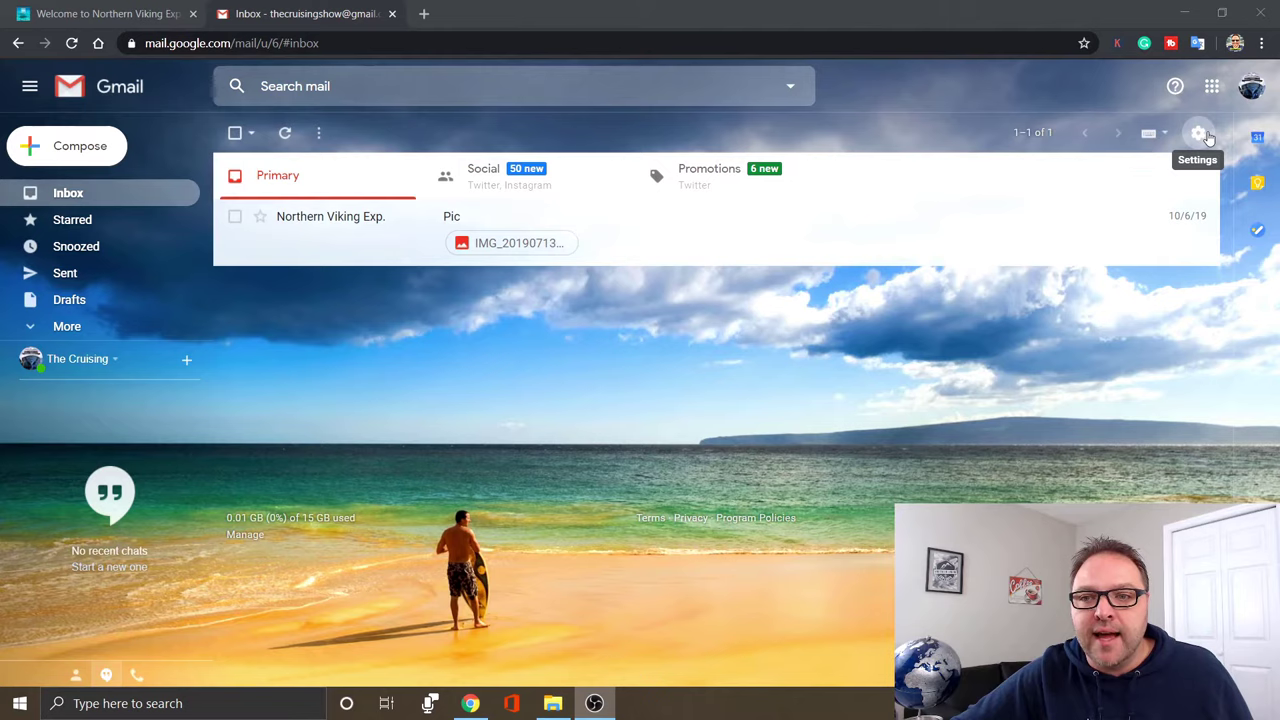
# Open the mailbox settings, look through Labels, Inbox, and Accounts and Import, and return to the General settings.
pyautogui.click(1200, 134)
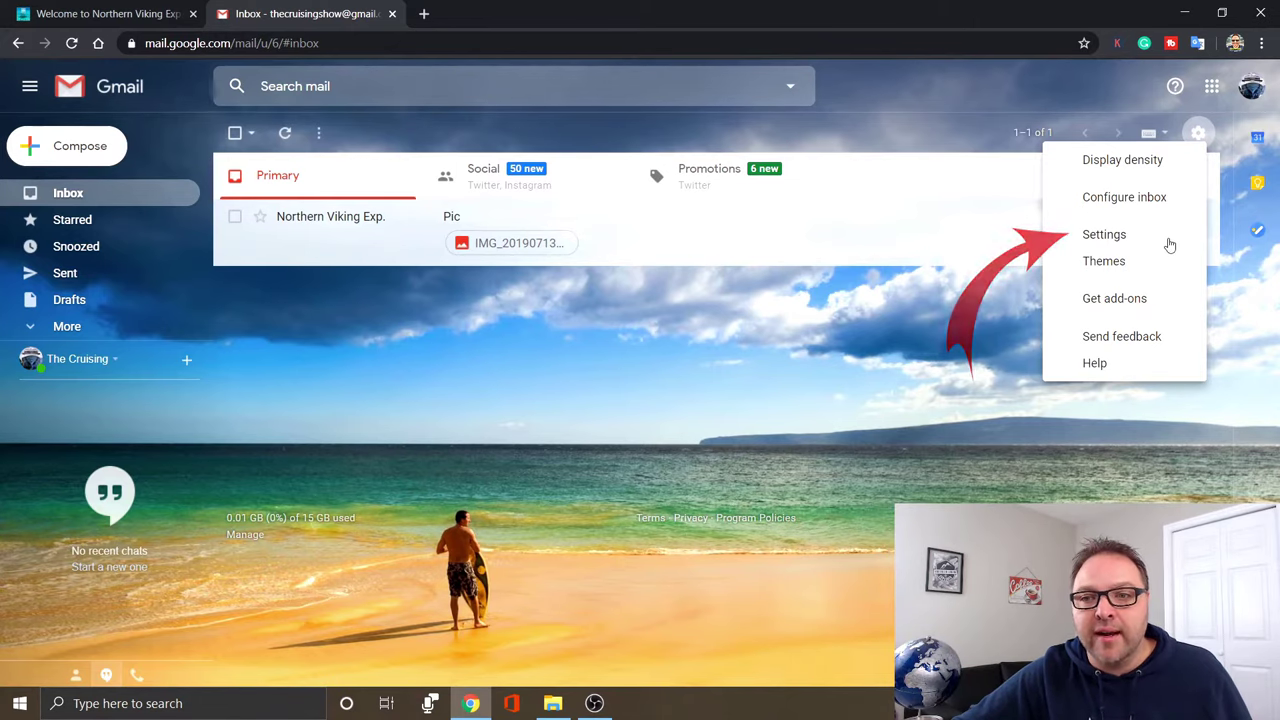
pyautogui.click(1104, 234)
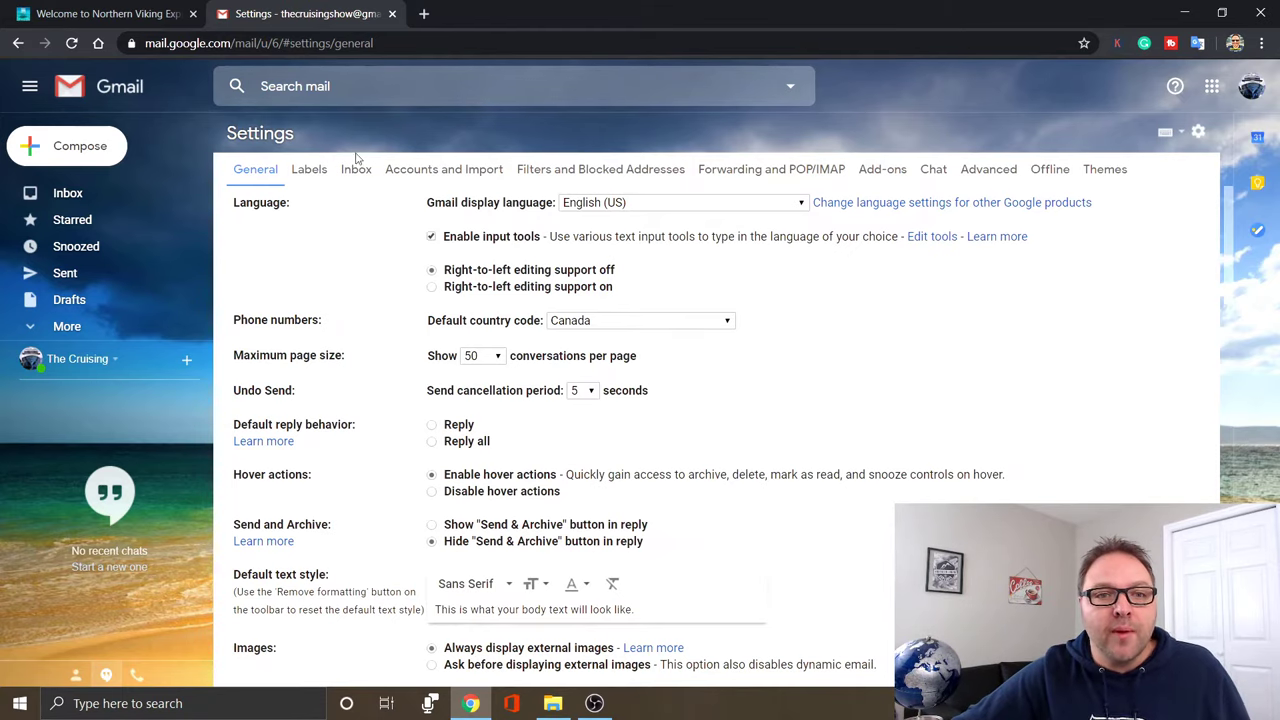
pyautogui.click(313, 174)
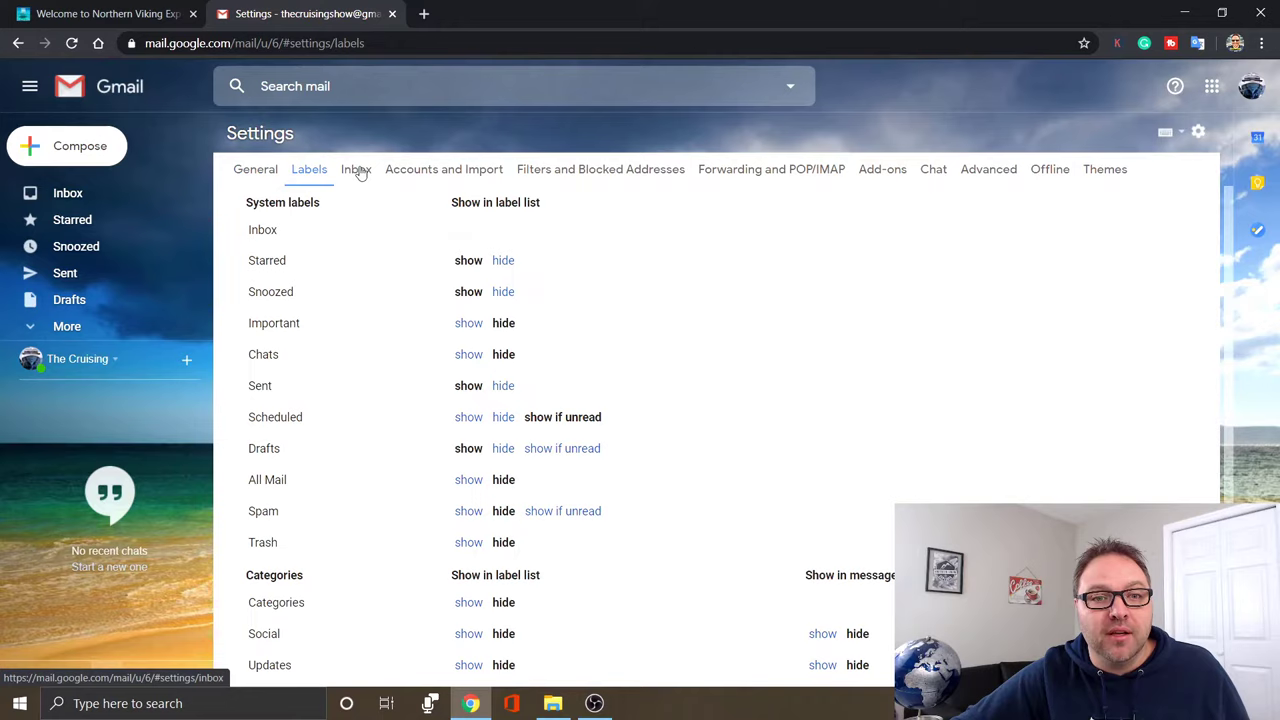
pyautogui.click(358, 172)
pyautogui.click(459, 171)
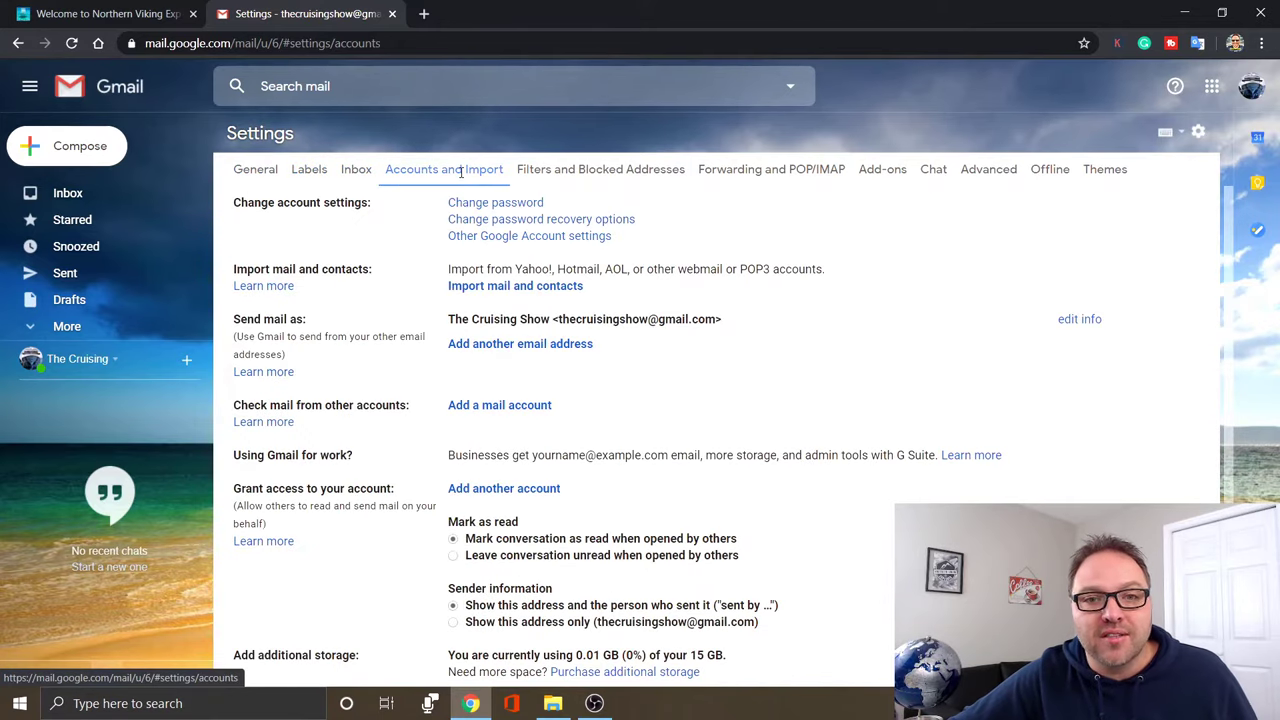
pyautogui.click(267, 175)
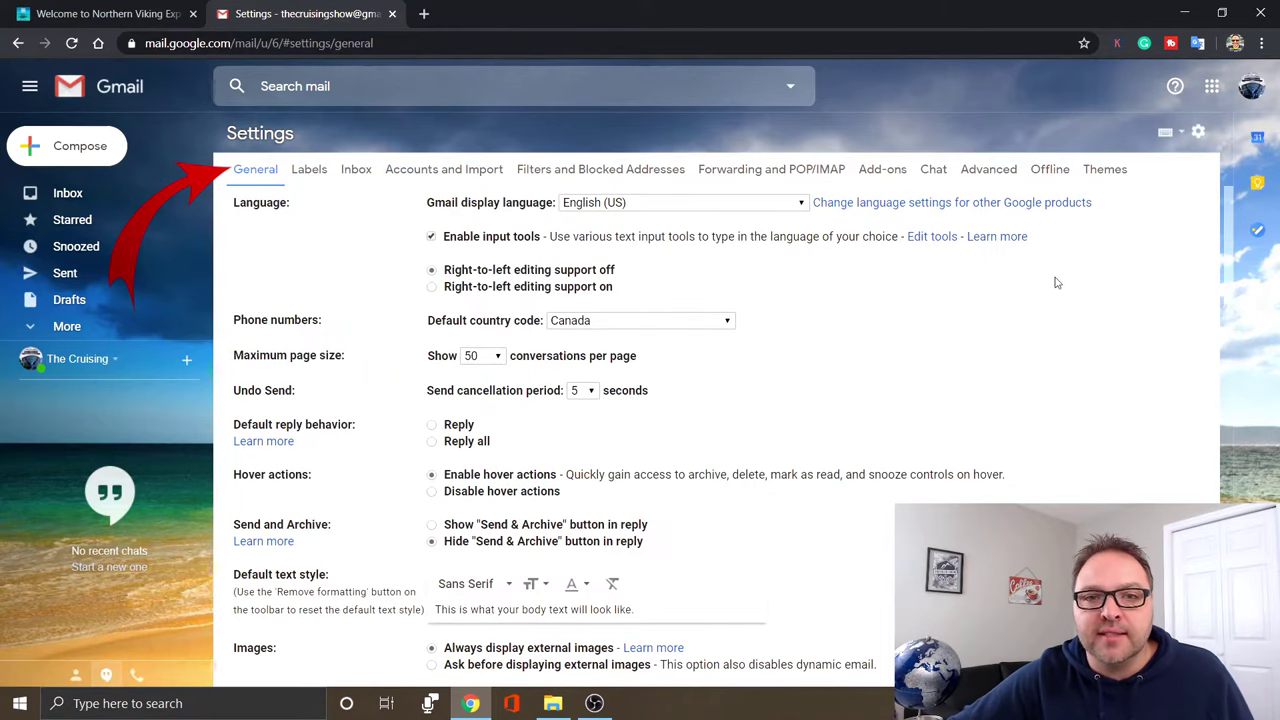
# Enable a signature for outgoing messages and have it inserted before quoted text in replies.
pyautogui.scroll(-4, 1056, 283)
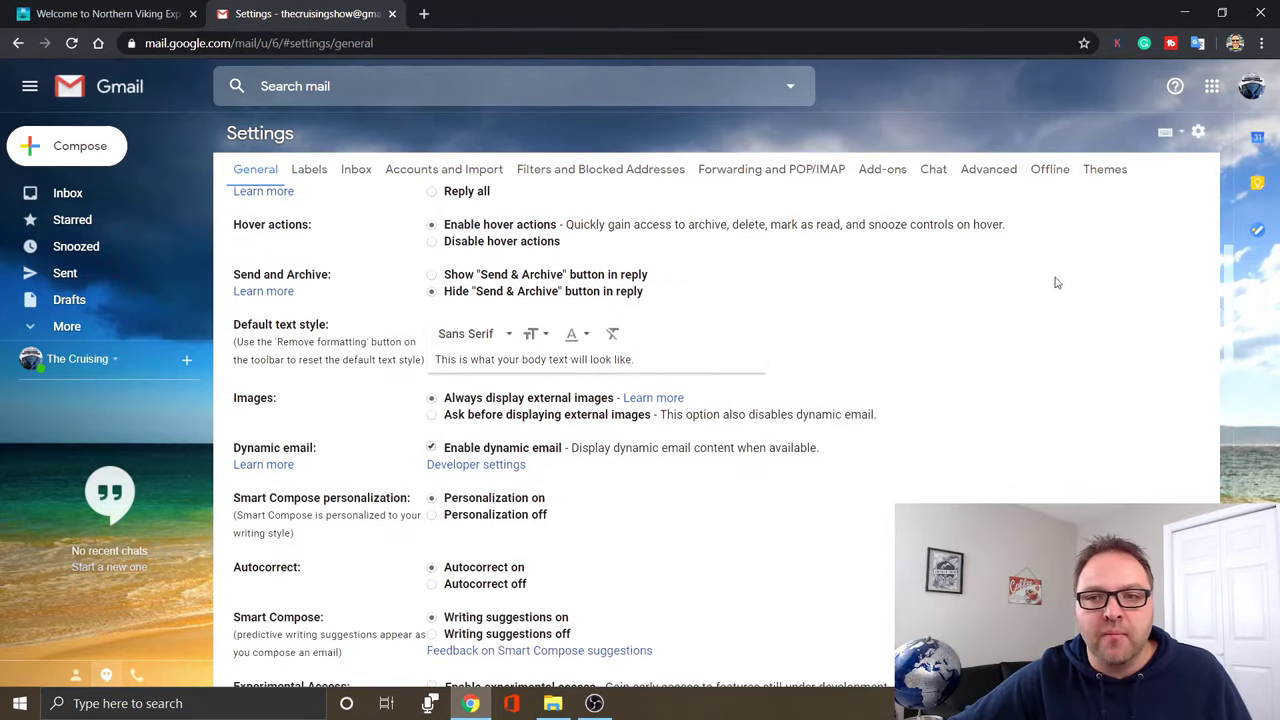
pyautogui.scroll(-12, 1056, 283)
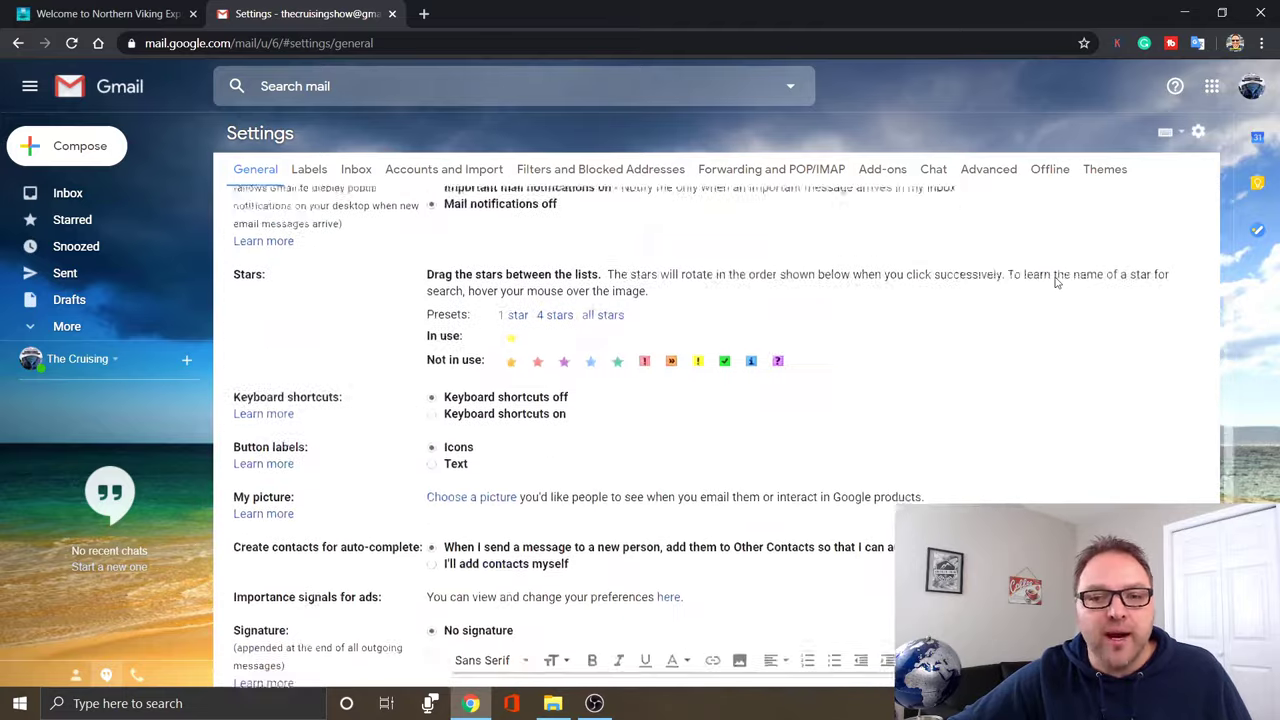
pyautogui.scroll(-2, 1056, 283)
pyautogui.scroll(-1, 1108, 287)
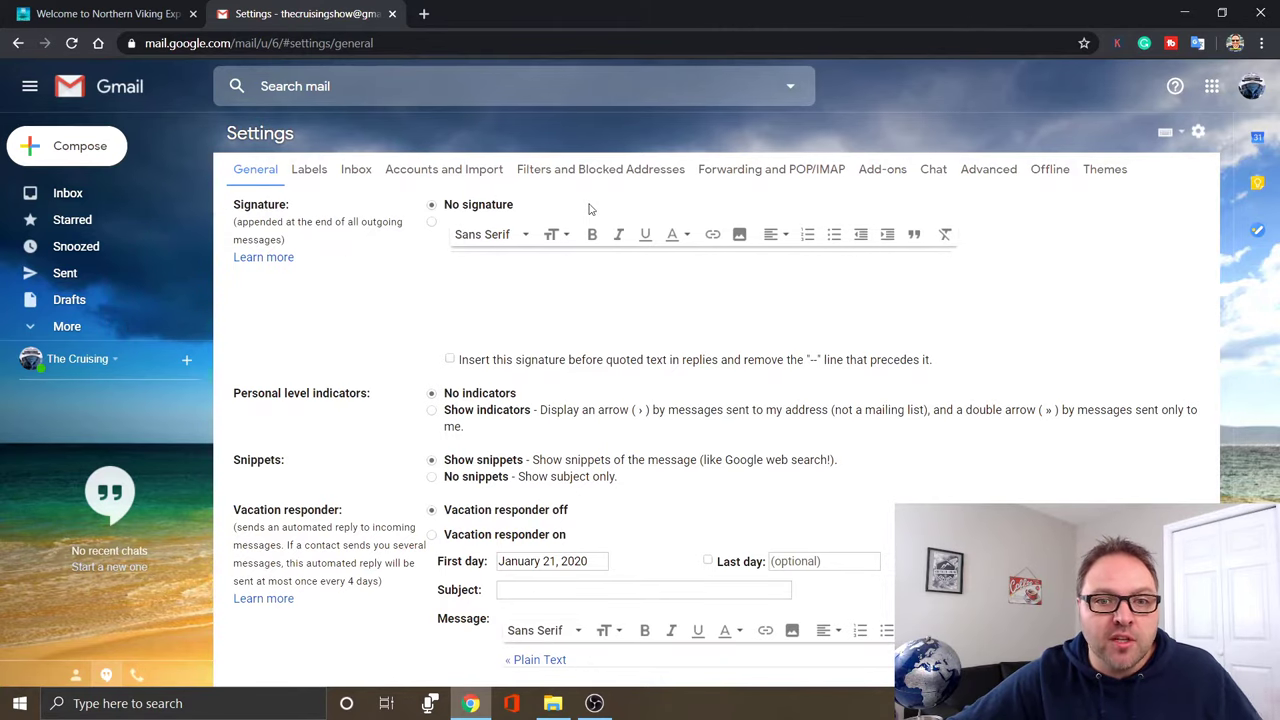
pyautogui.click(432, 222)
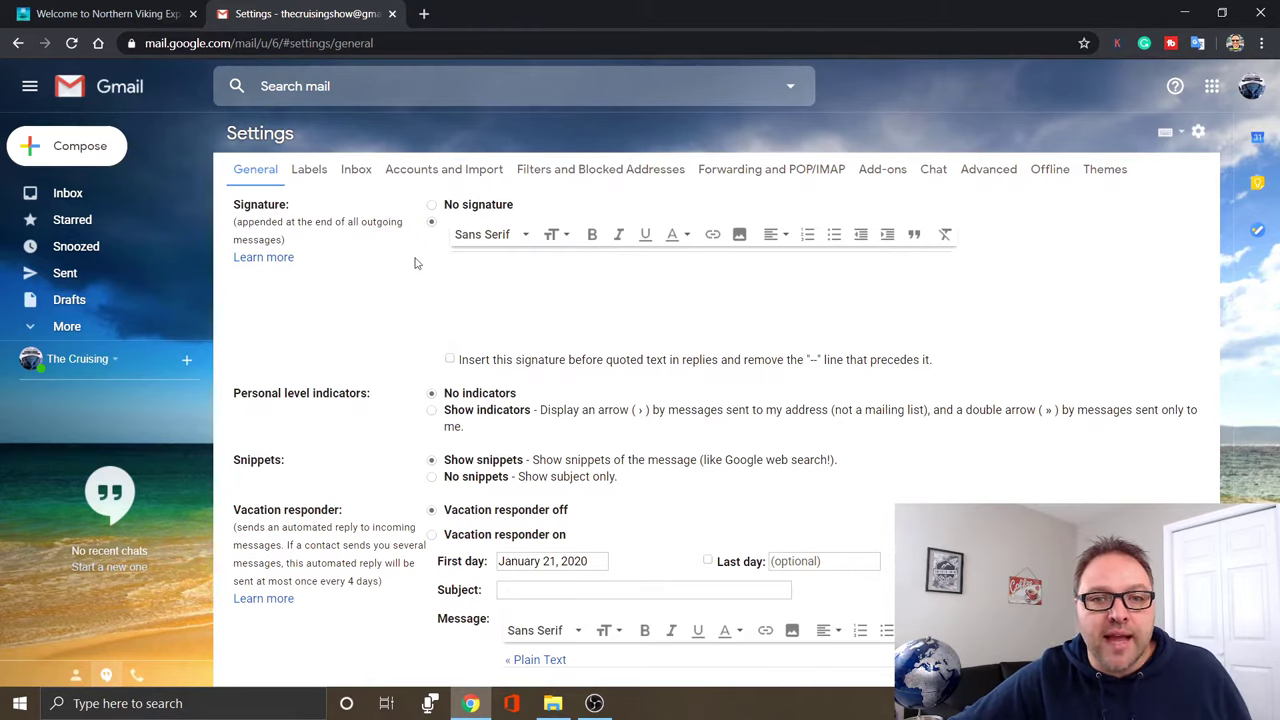
pyautogui.click(485, 264)
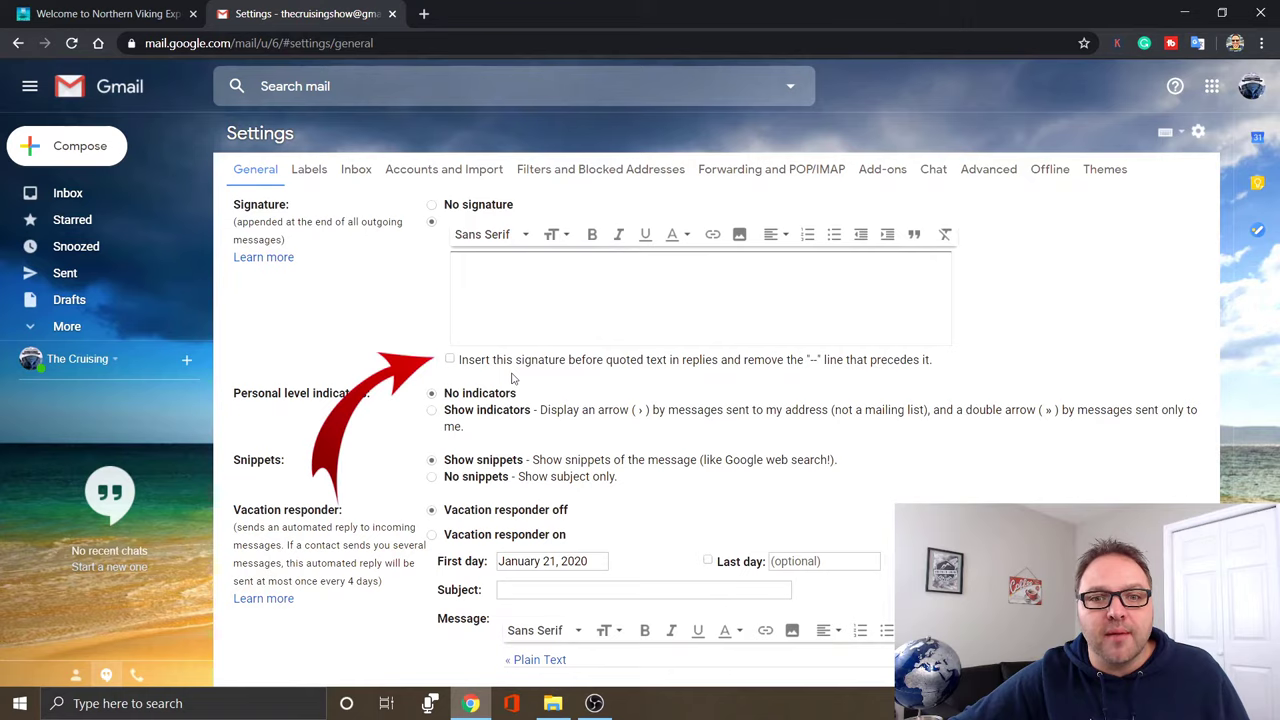
pyautogui.click(451, 360)
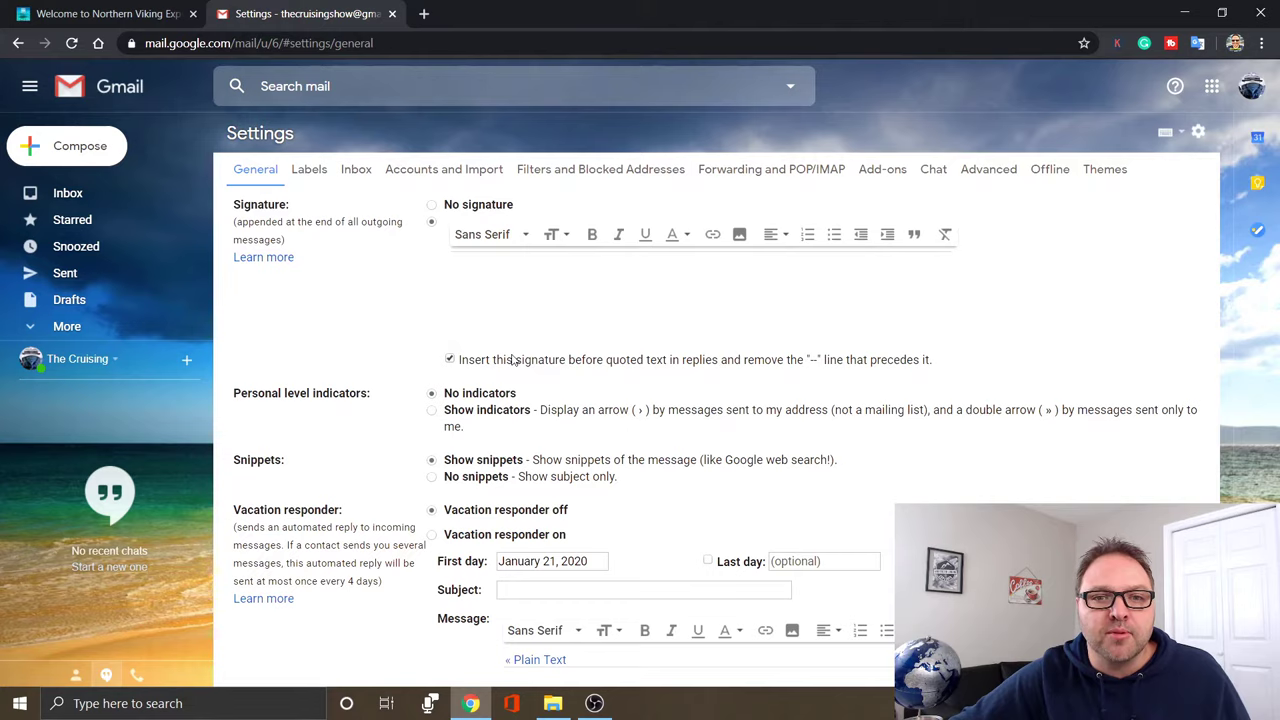
# Enter a two-line signature with the sender's name and "Northern Viking Explorer" beneath it.
pyautogui.click(540, 270)
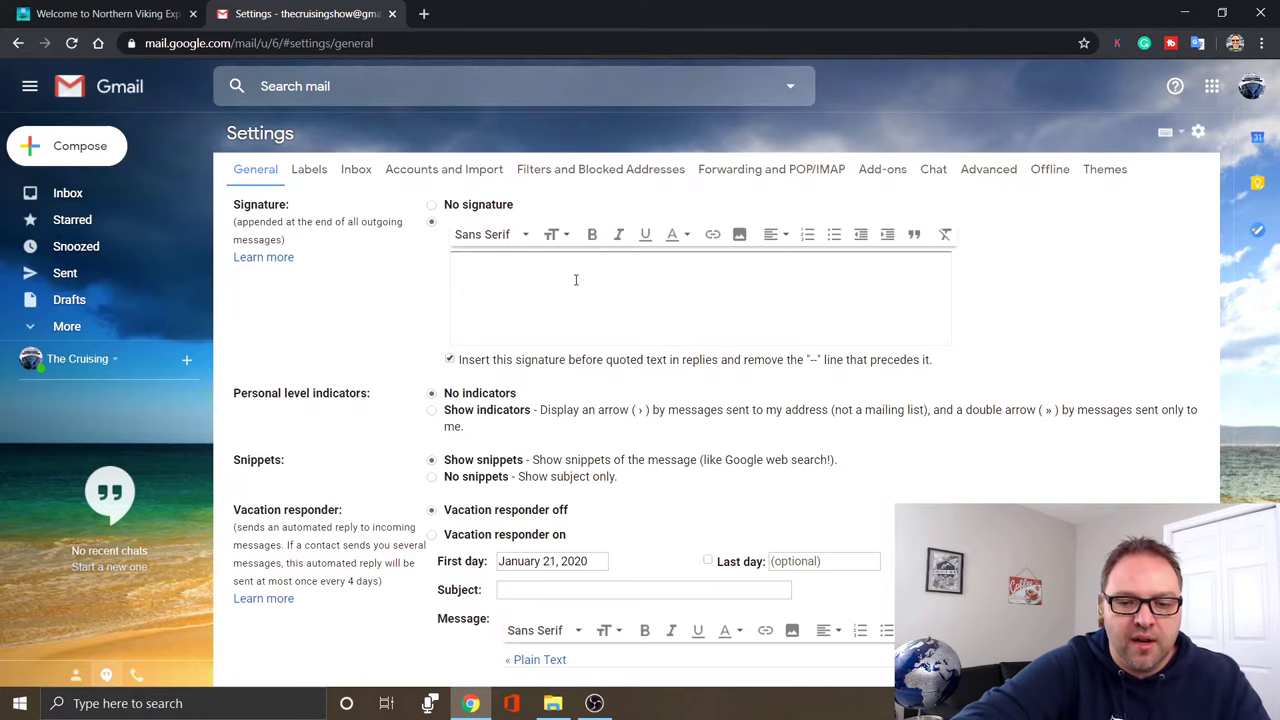
pyautogui.write('Ken ')
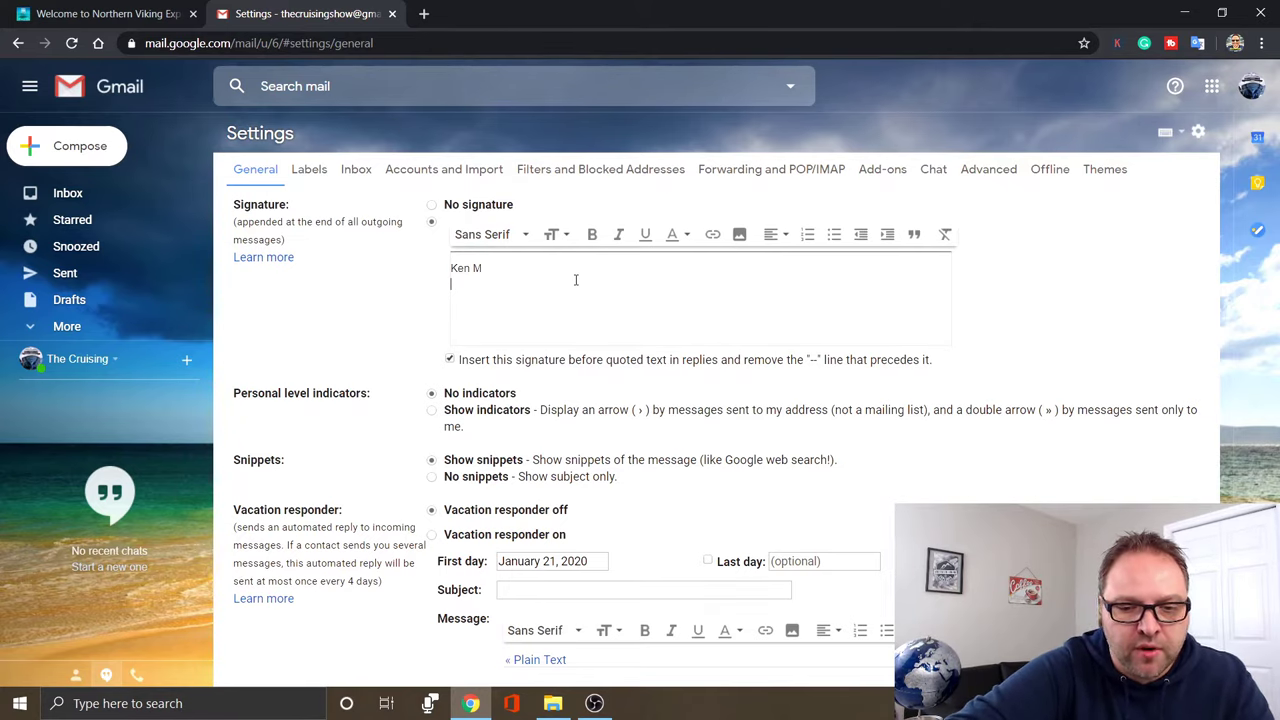
pyautogui.write('M')
pyautogui.press('Return')
pyautogui.write('Northern')
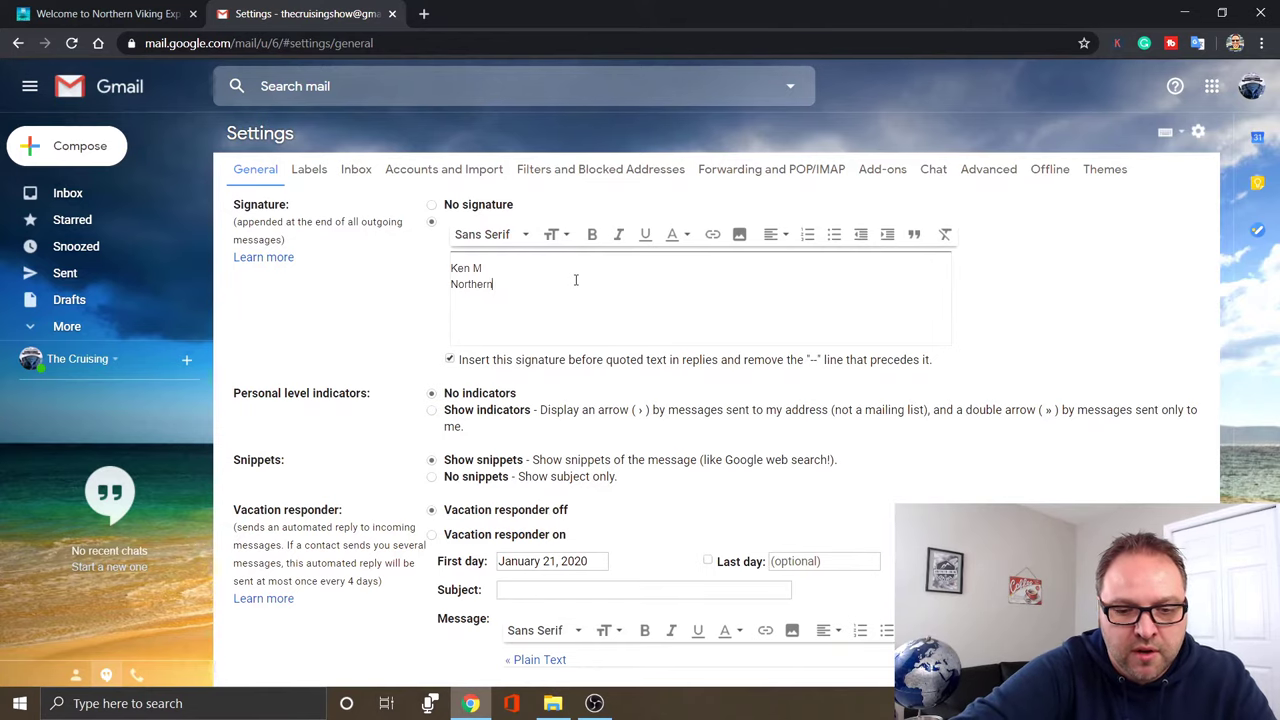
pyautogui.write(' Viking E')
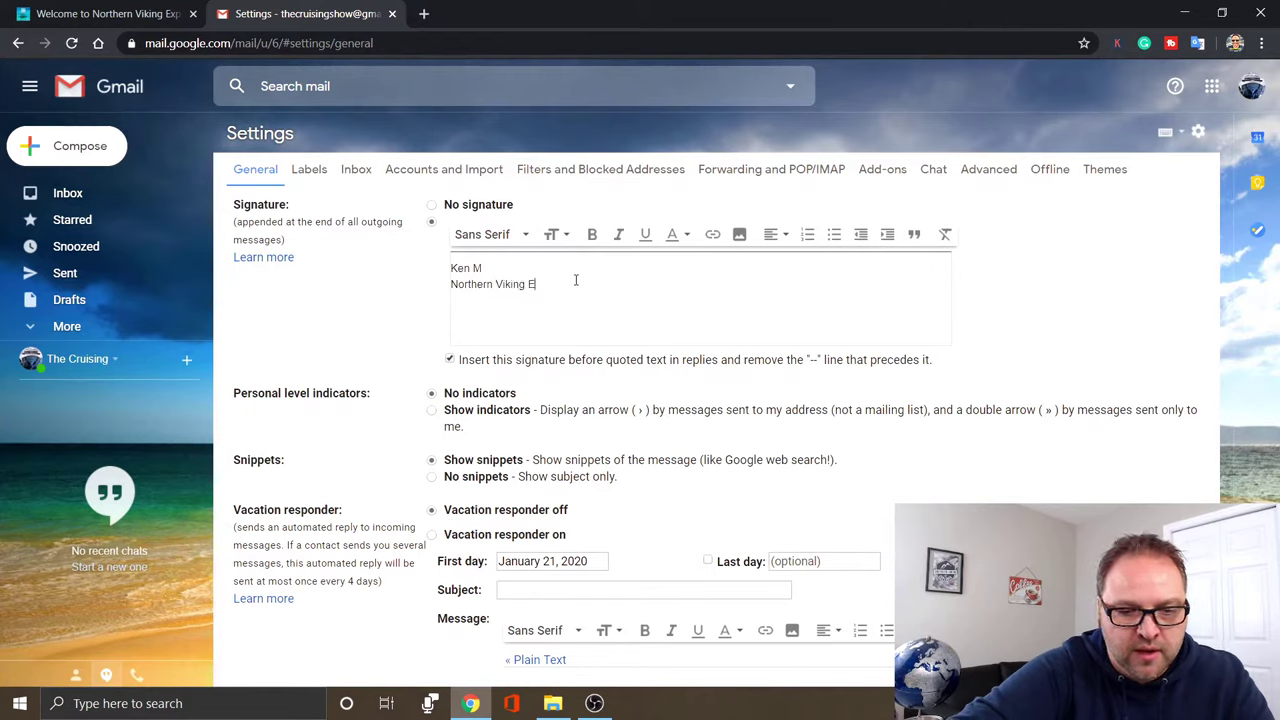
pyautogui.write('xplorer')
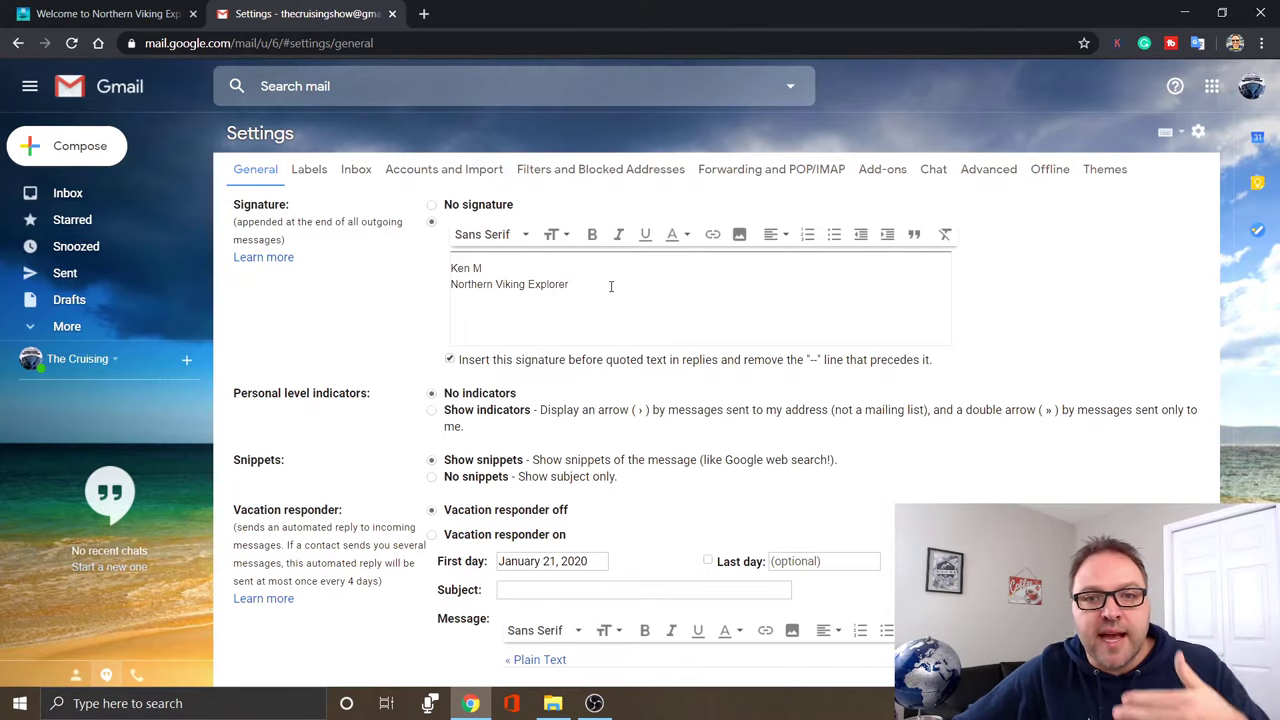
# Change the font of both signature lines to Comic Sans MS.
pyautogui.moveTo(612, 286)
pyautogui.mouseDown()
pyautogui.moveTo(530, 283)
pyautogui.moveTo(455, 265)
pyautogui.moveTo(450, 250)
pyautogui.moveTo(527, 246)
pyautogui.mouseUp()
pyautogui.click(526, 240)
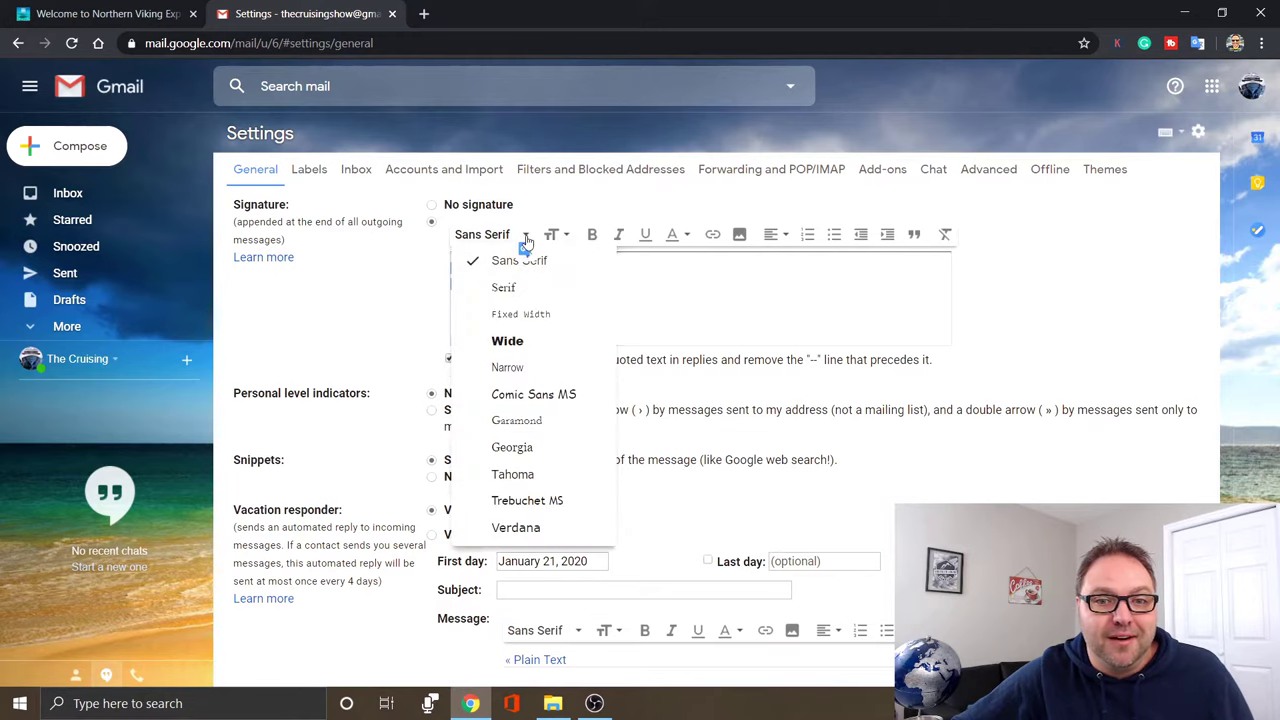
pyautogui.click(567, 394)
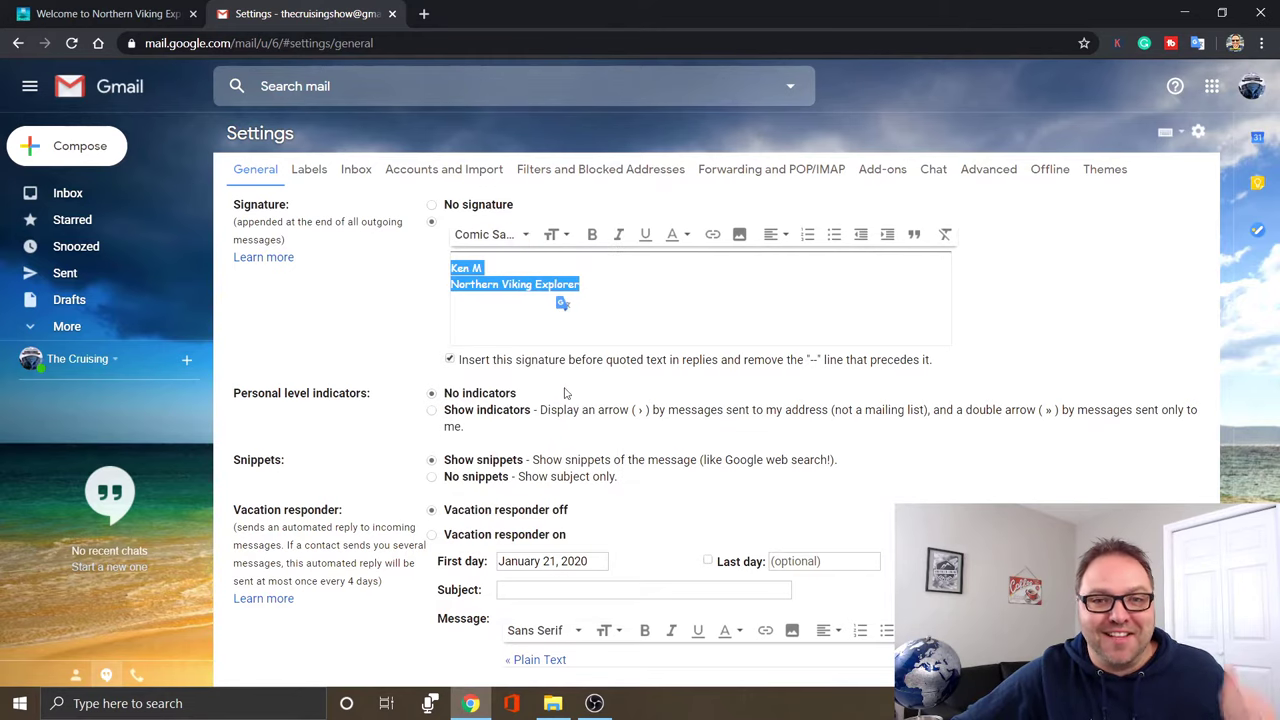
pyautogui.click(661, 299)
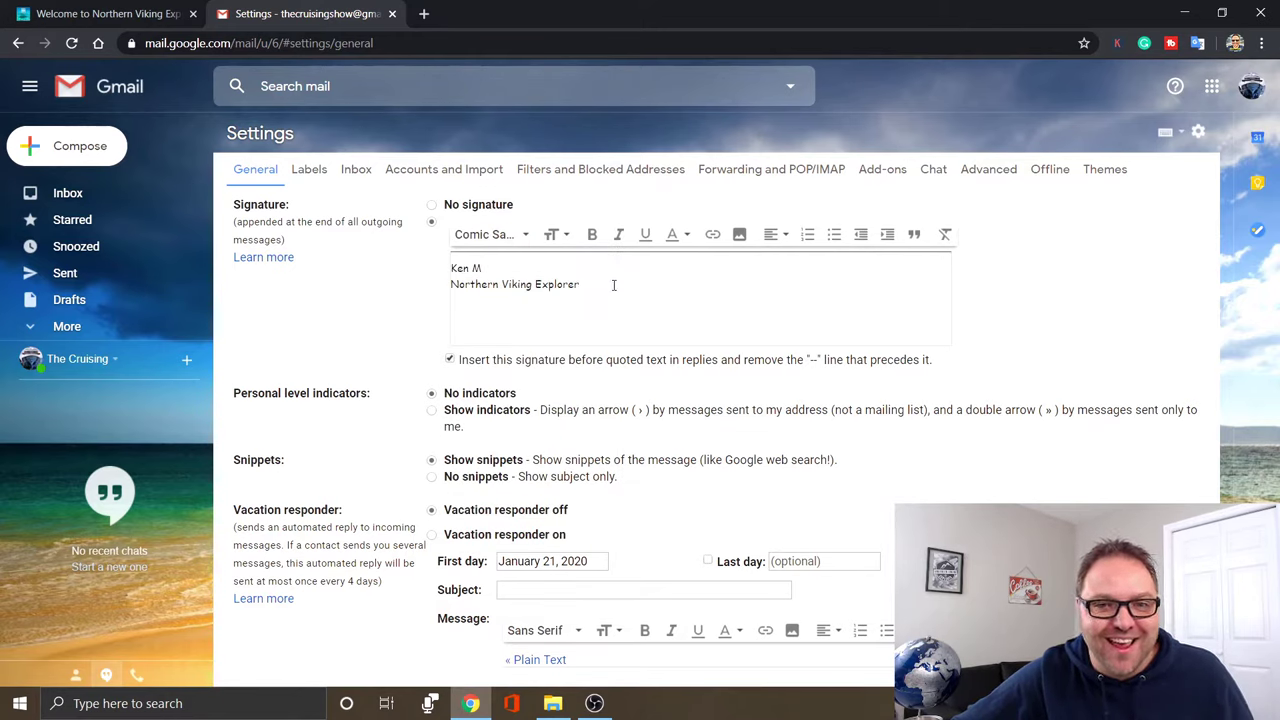
# Set both signature lines to Large text size and make them bold.
pyautogui.moveTo(617, 285)
pyautogui.mouseDown()
pyautogui.moveTo(477, 262)
pyautogui.moveTo(443, 243)
pyautogui.mouseUp()
pyautogui.click(558, 236)
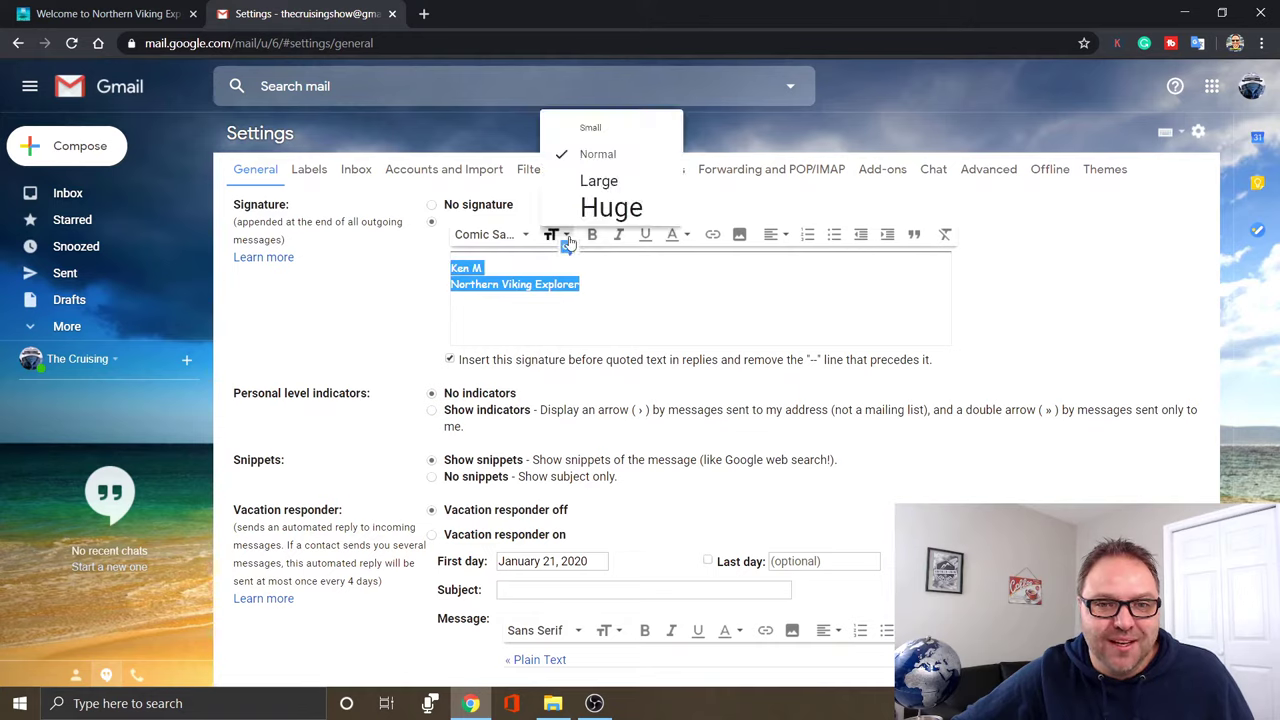
pyautogui.click(601, 183)
pyautogui.click(722, 288)
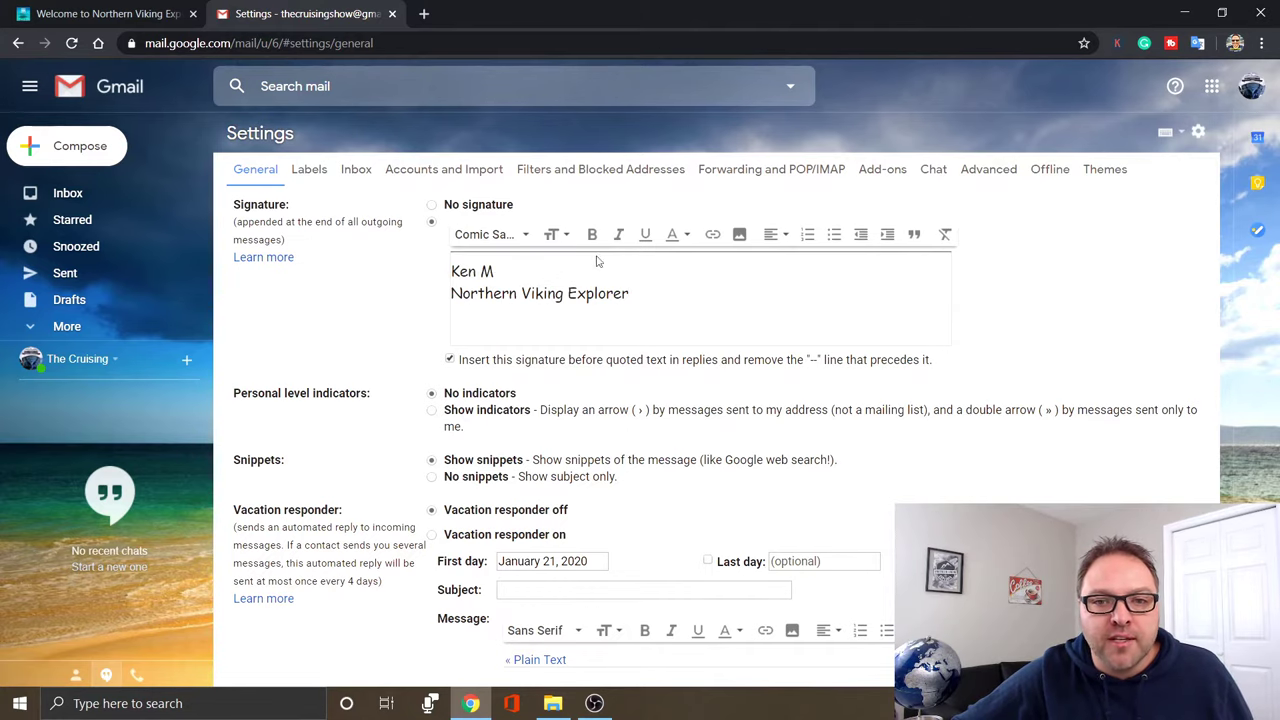
pyautogui.moveTo(654, 294)
pyautogui.mouseDown()
pyautogui.moveTo(451, 290)
pyautogui.moveTo(450, 266)
pyautogui.mouseUp()
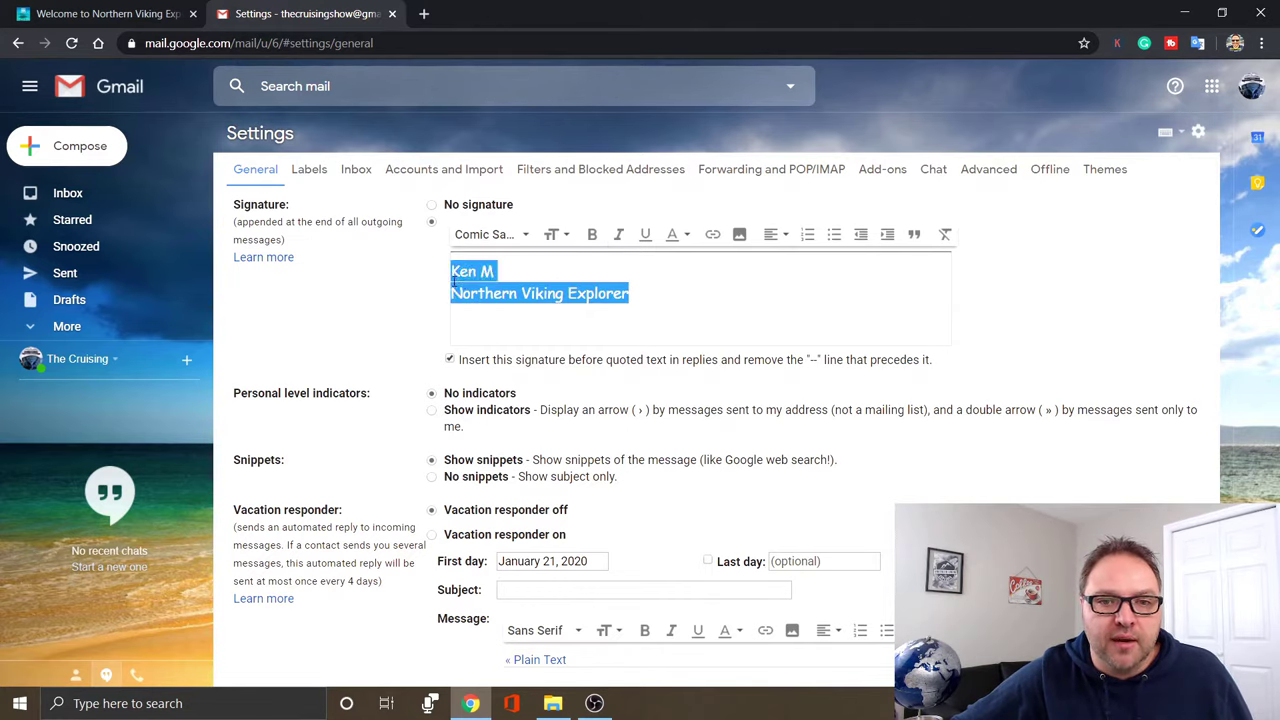
pyautogui.click(592, 235)
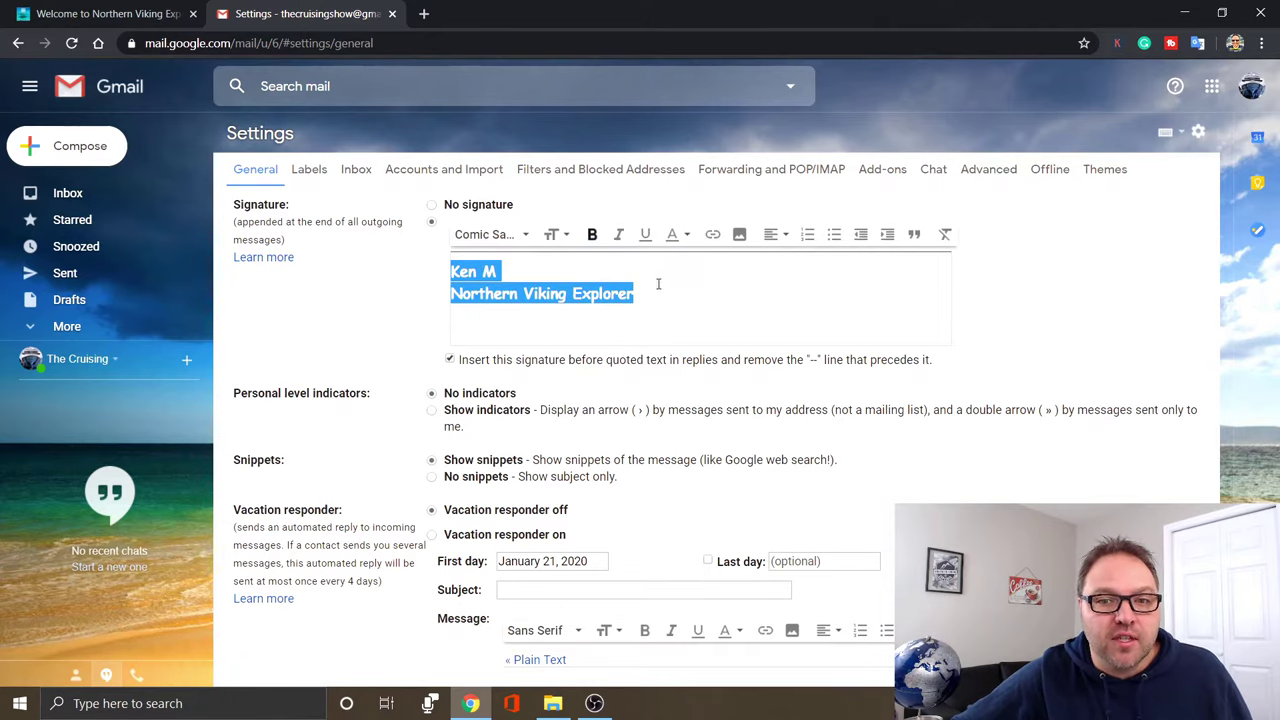
# Color the "Northern Viking Explorer" signature line blue and add an empty line beneath it.
pyautogui.moveTo(652, 294); pyautogui.dragTo(451, 294)
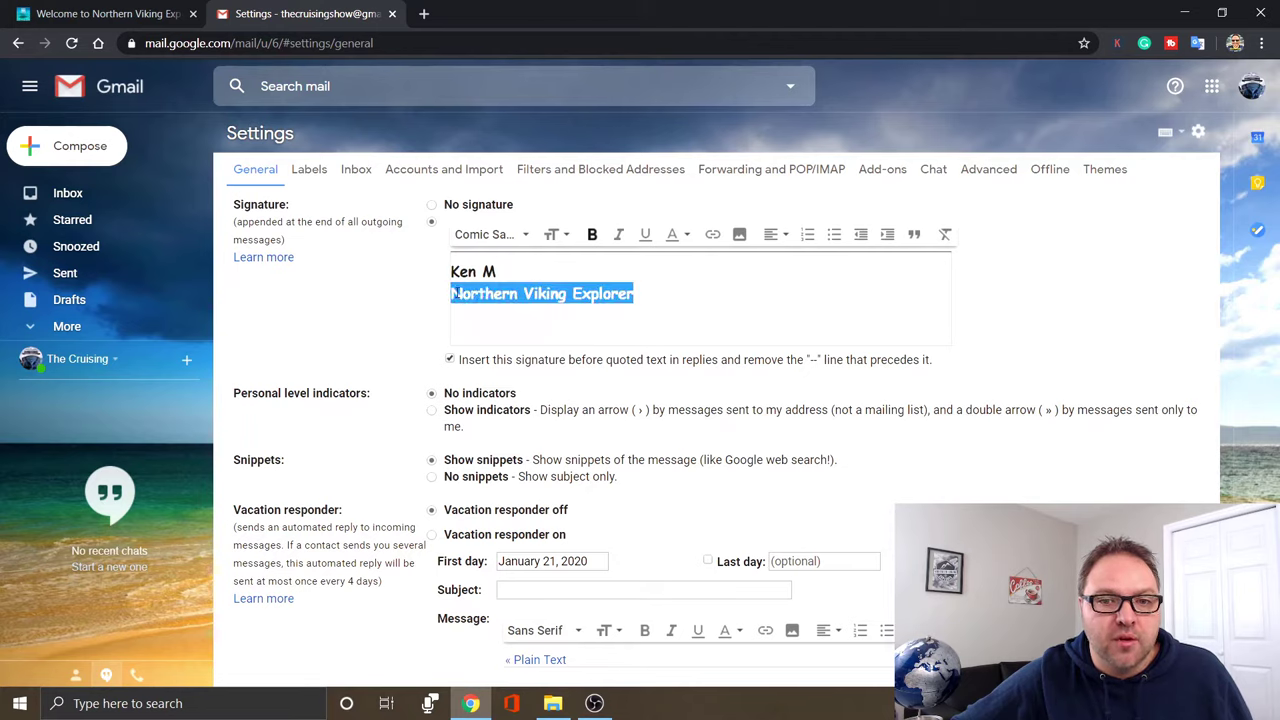
pyautogui.click(679, 236)
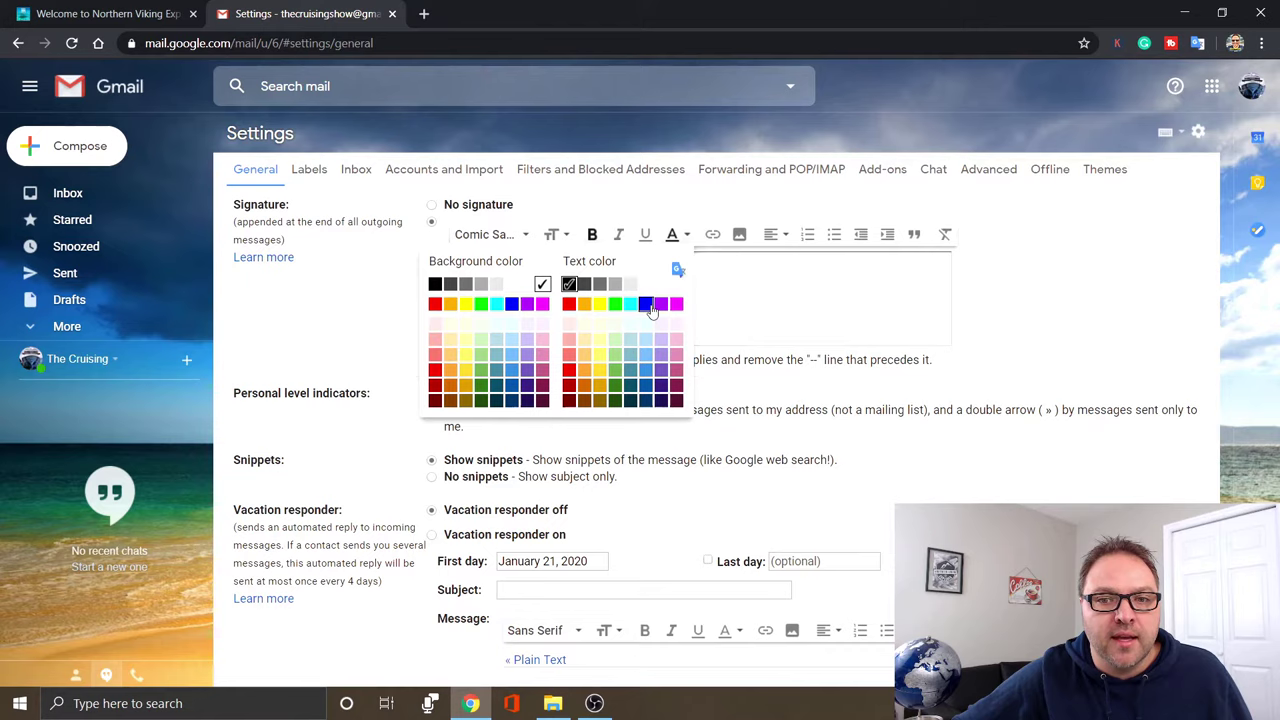
pyautogui.click(633, 280)
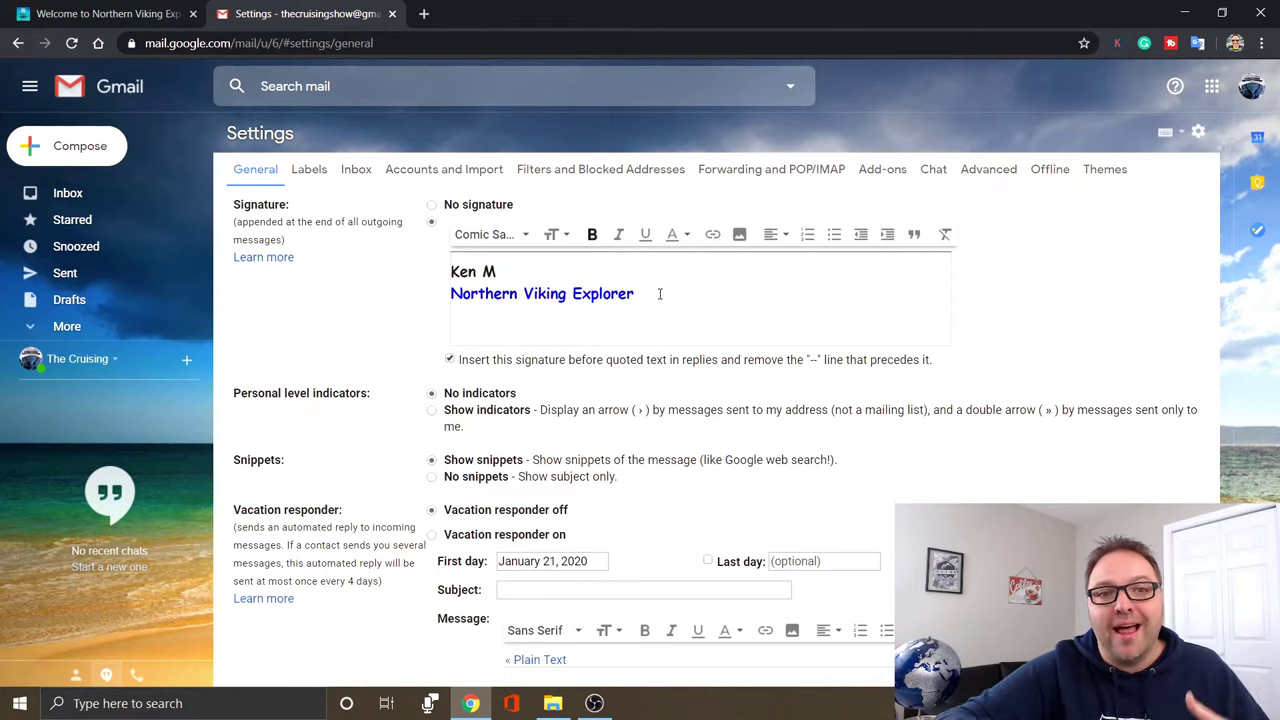
pyautogui.press('Return')
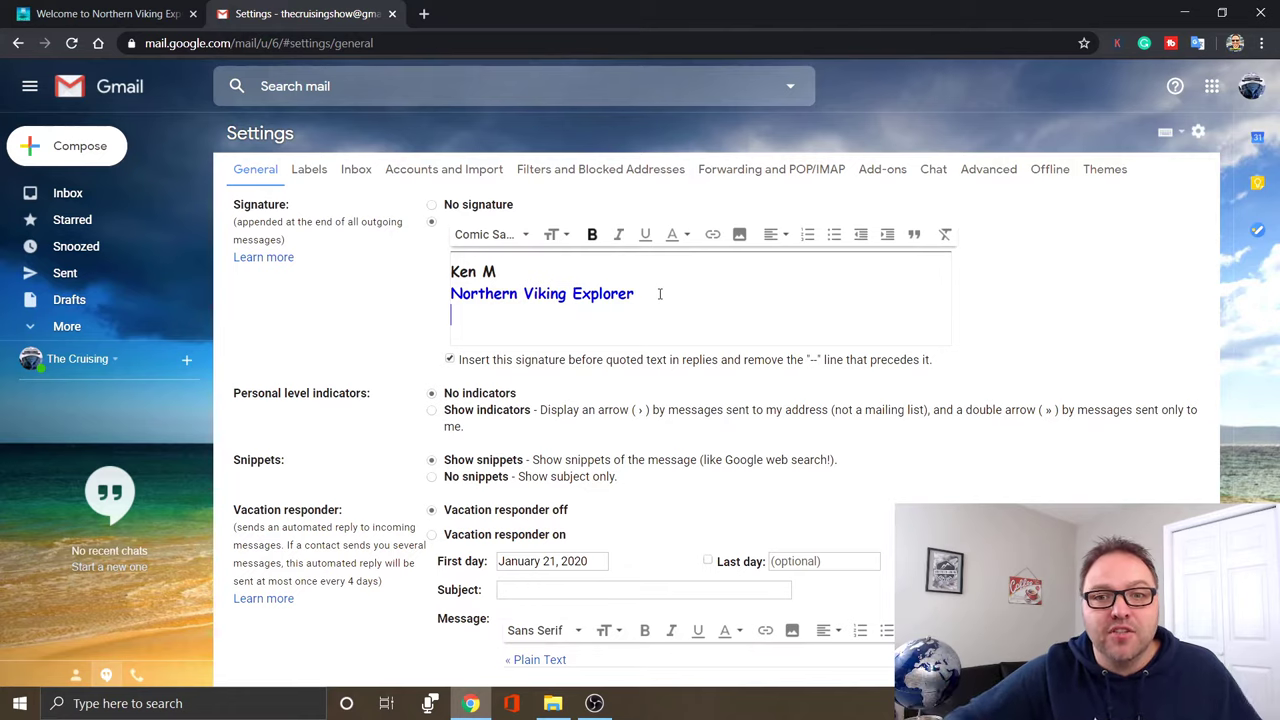
# Copy the address northernvikingexplorer.com from the open website and return to the signature settings.
pyautogui.click(137, 16)
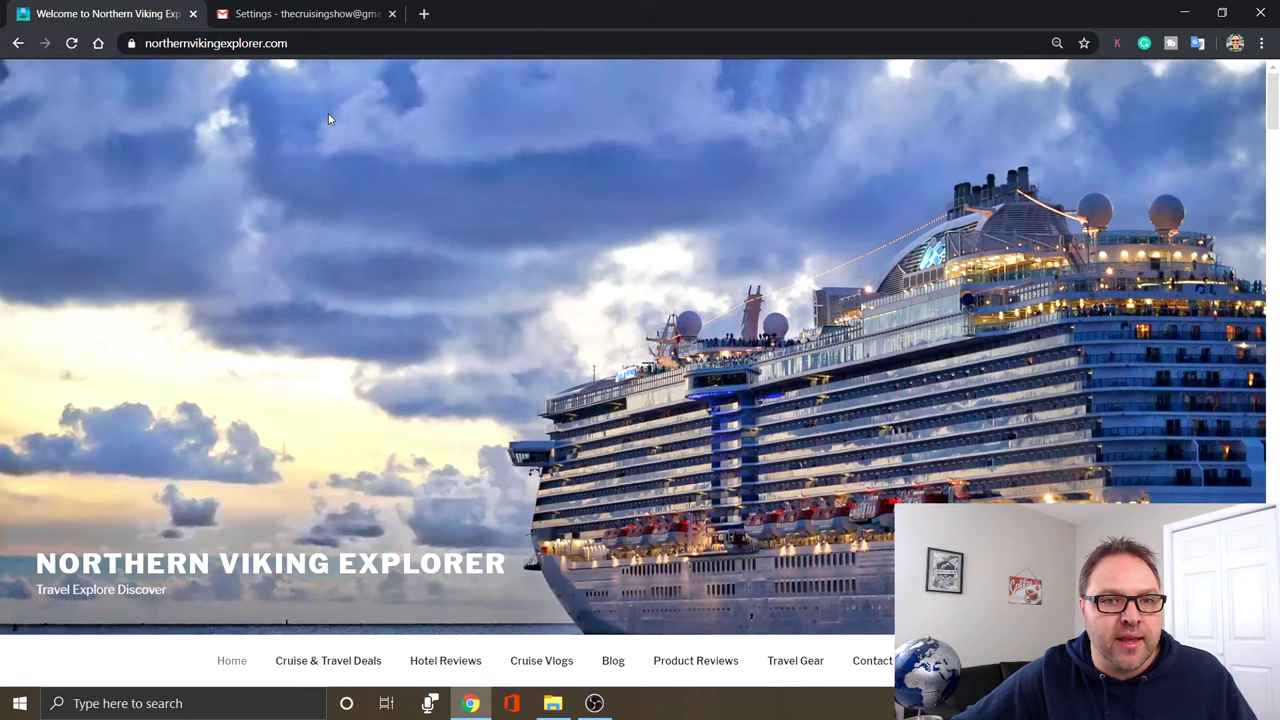
pyautogui.click(342, 43)
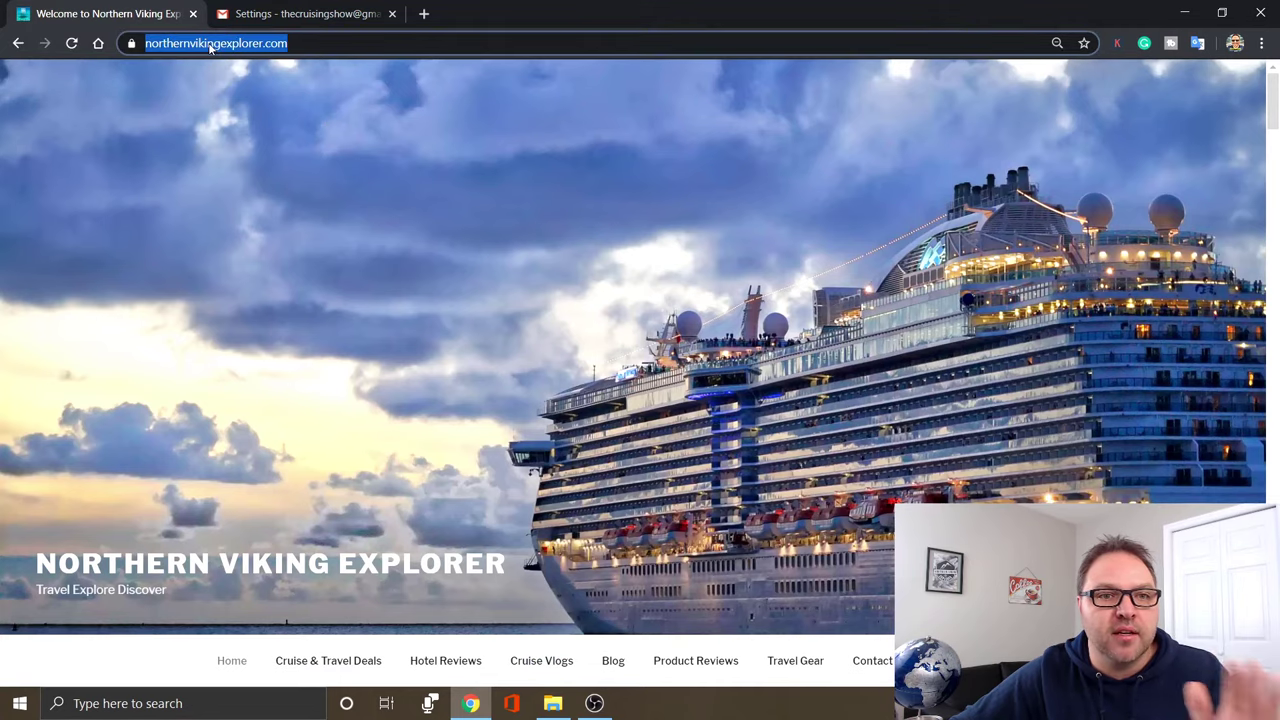
pyautogui.rightClick(210, 47)
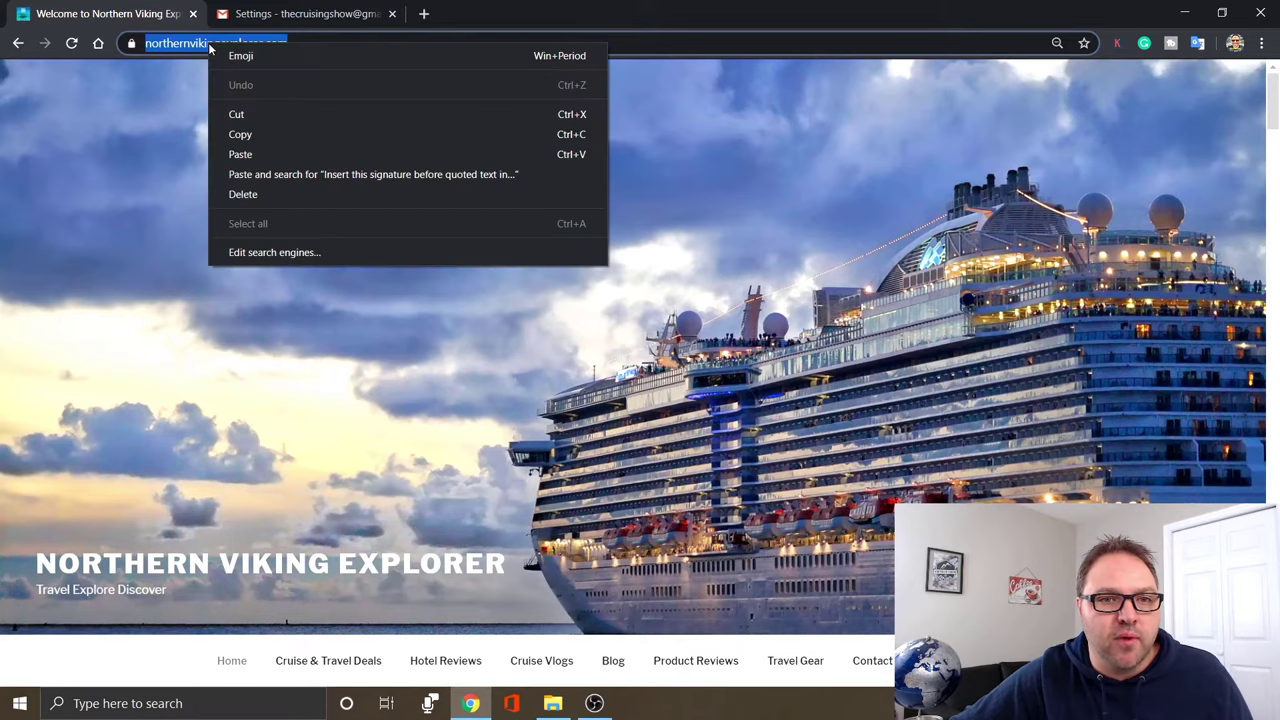
pyautogui.click(288, 130)
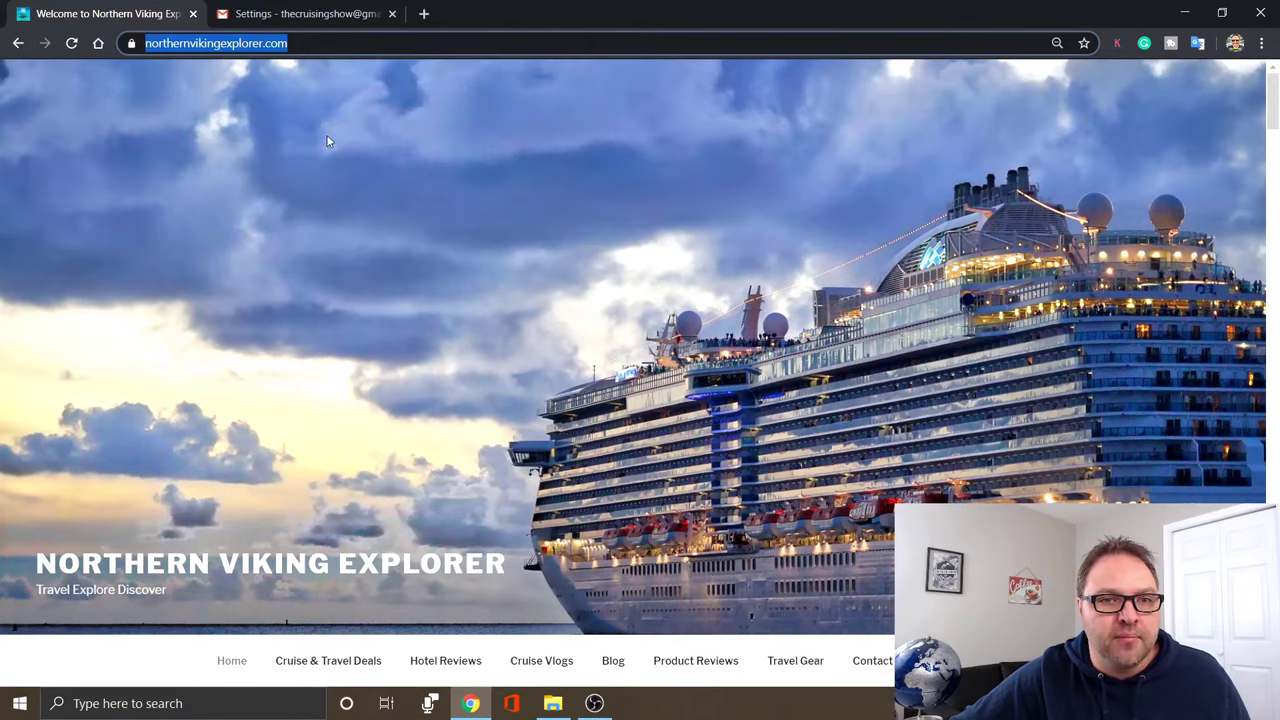
pyautogui.click(309, 14)
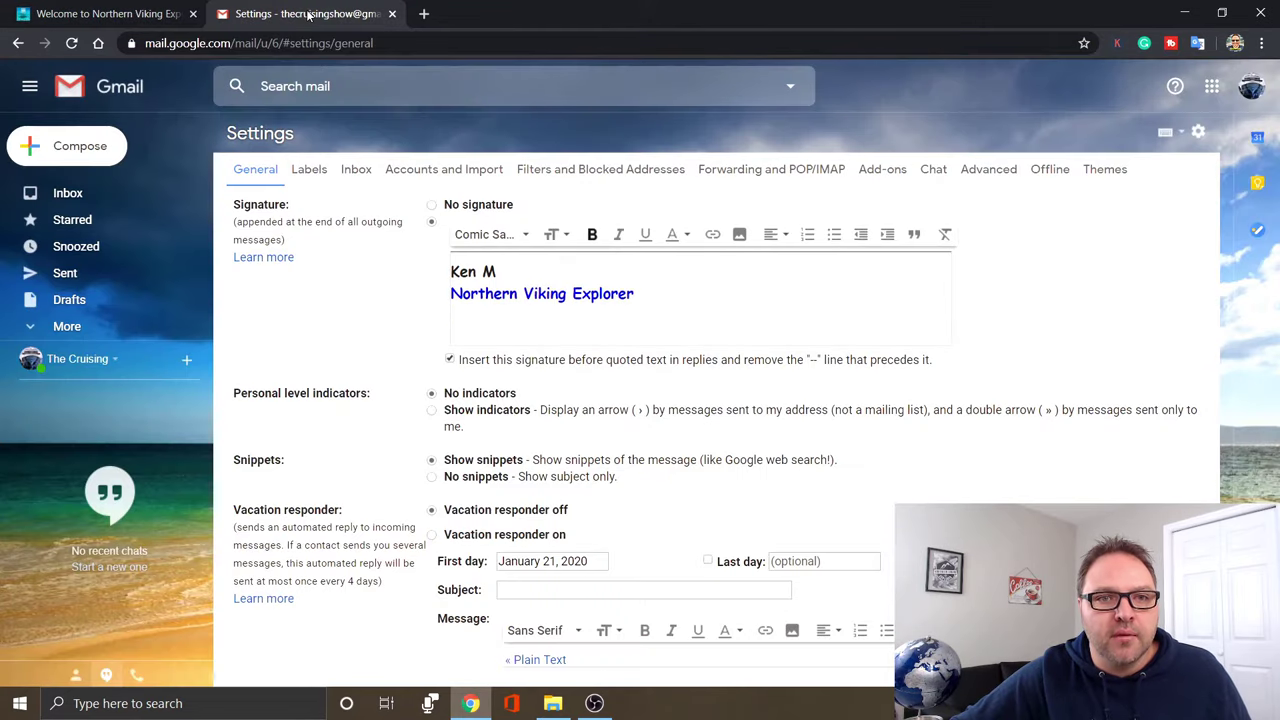
pyautogui.click(713, 236)
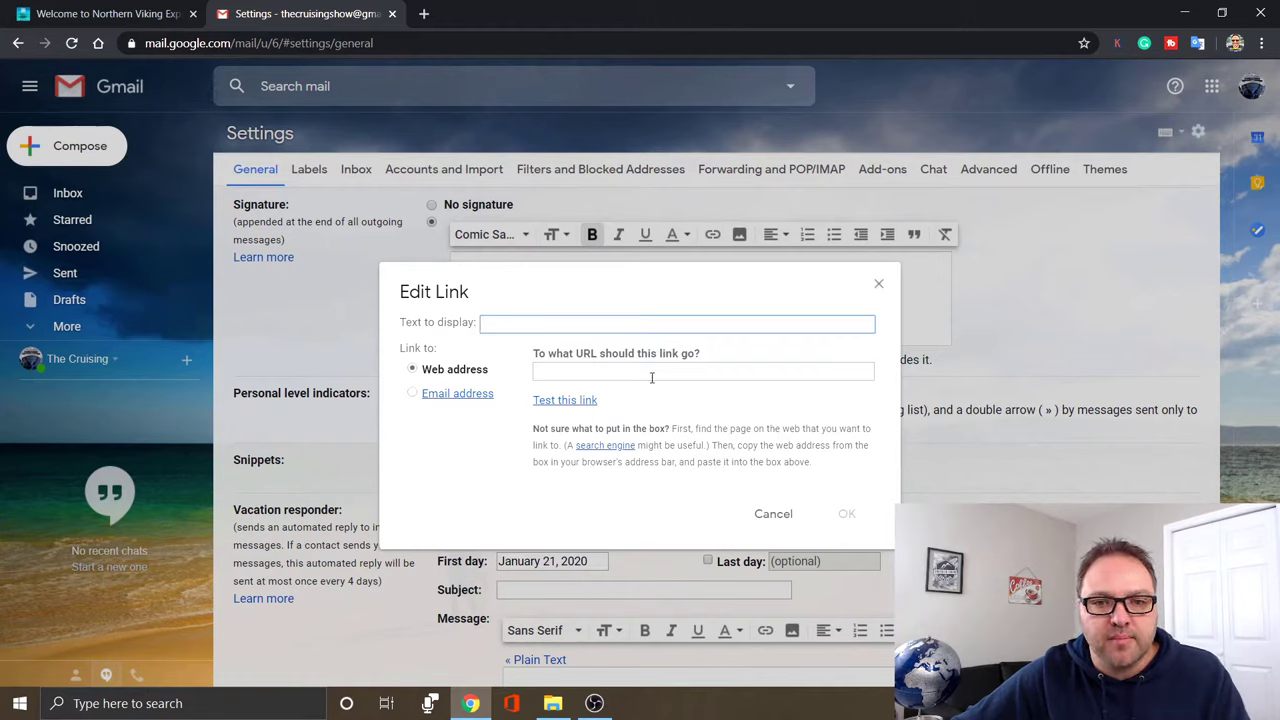
pyautogui.click(594, 375)
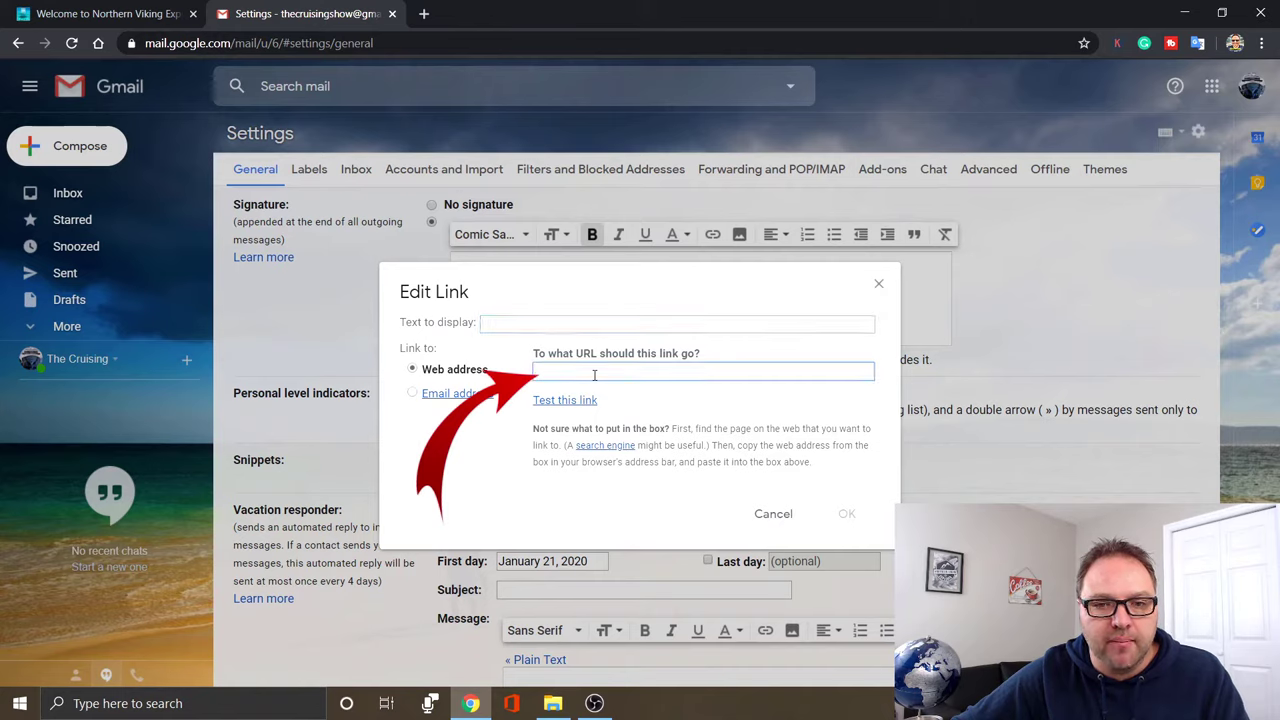
pyautogui.rightClick(594, 375)
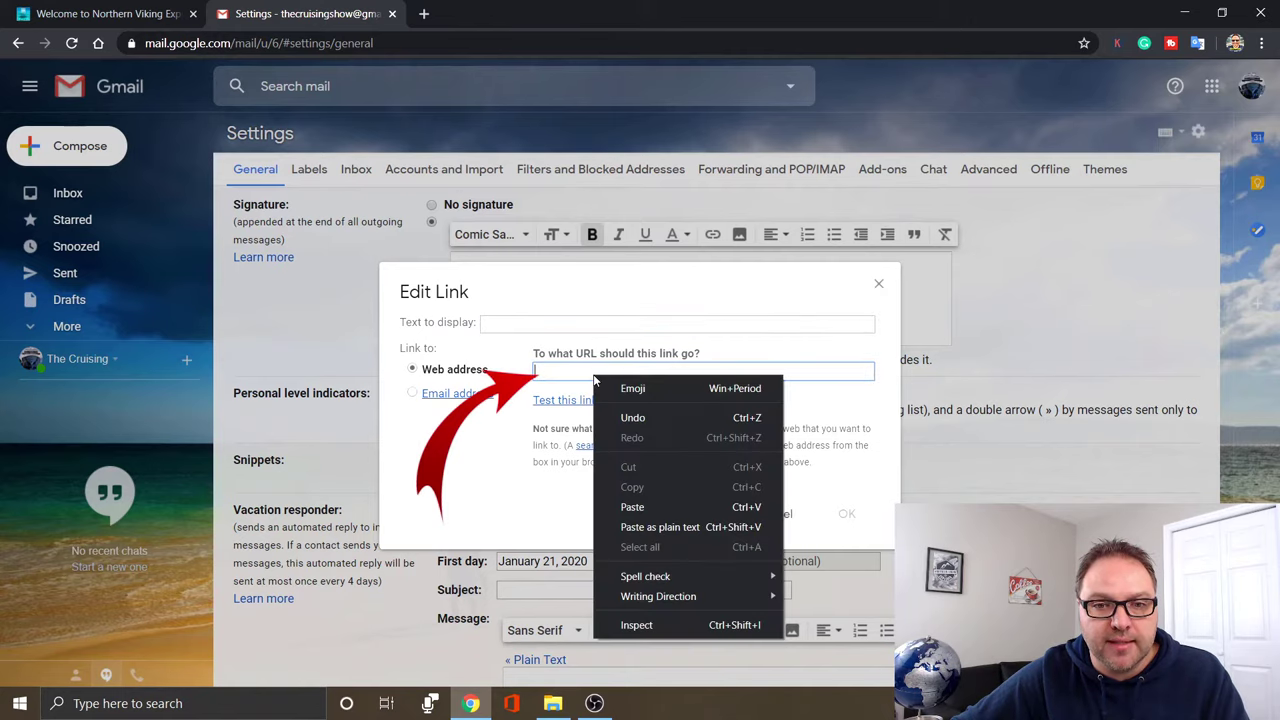
pyautogui.click(672, 509)
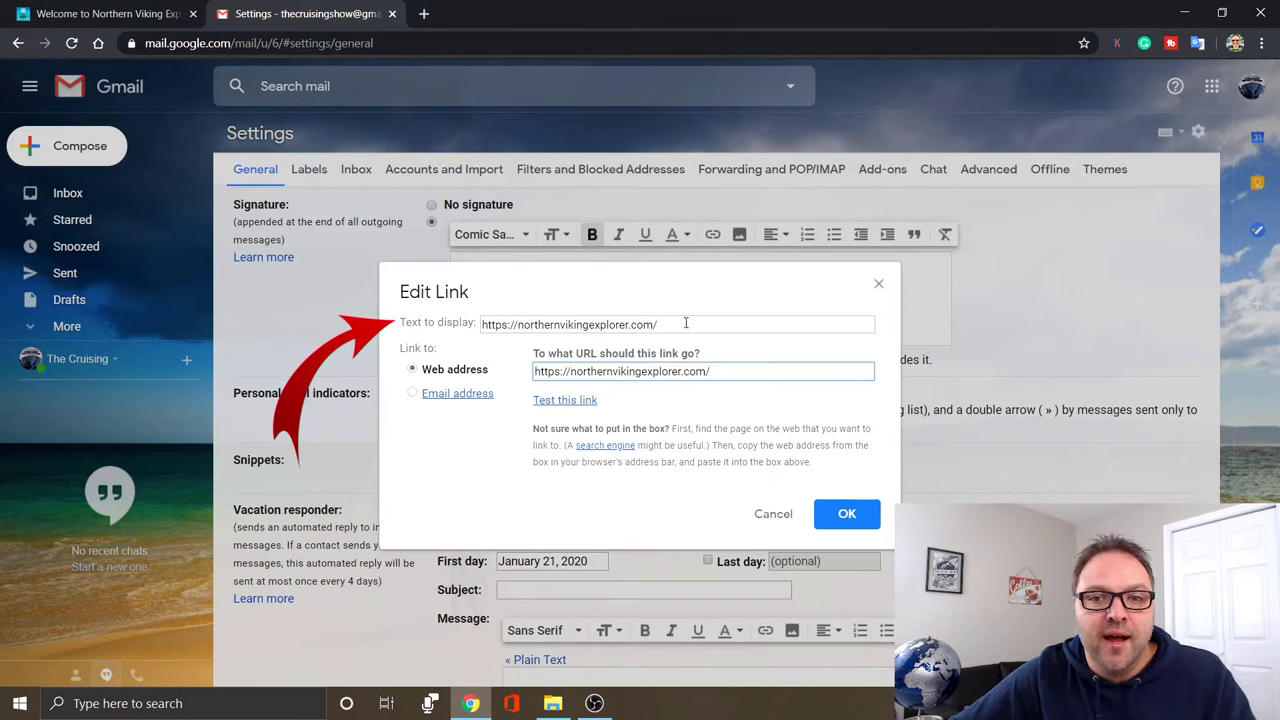
# Set the link's display text to "Click here to go to my website!" and confirm the link.
pyautogui.moveTo(688, 322); pyautogui.dragTo(400, 320)
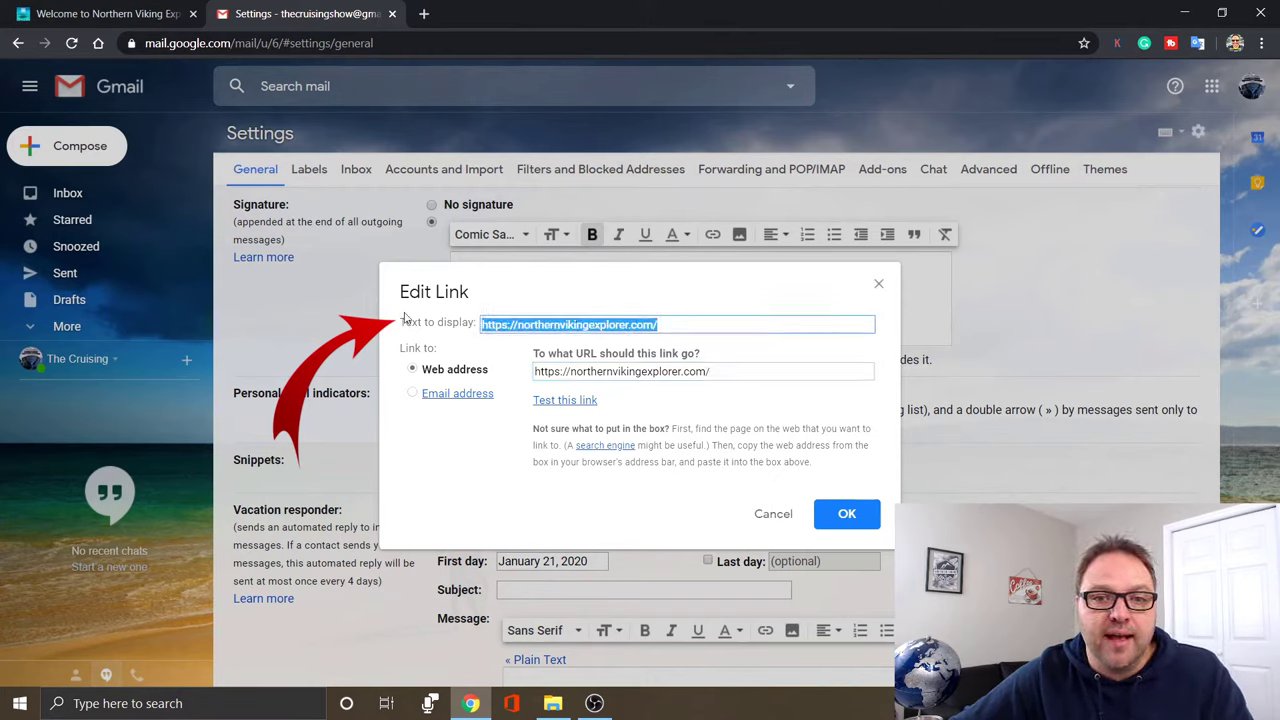
pyautogui.write('C')
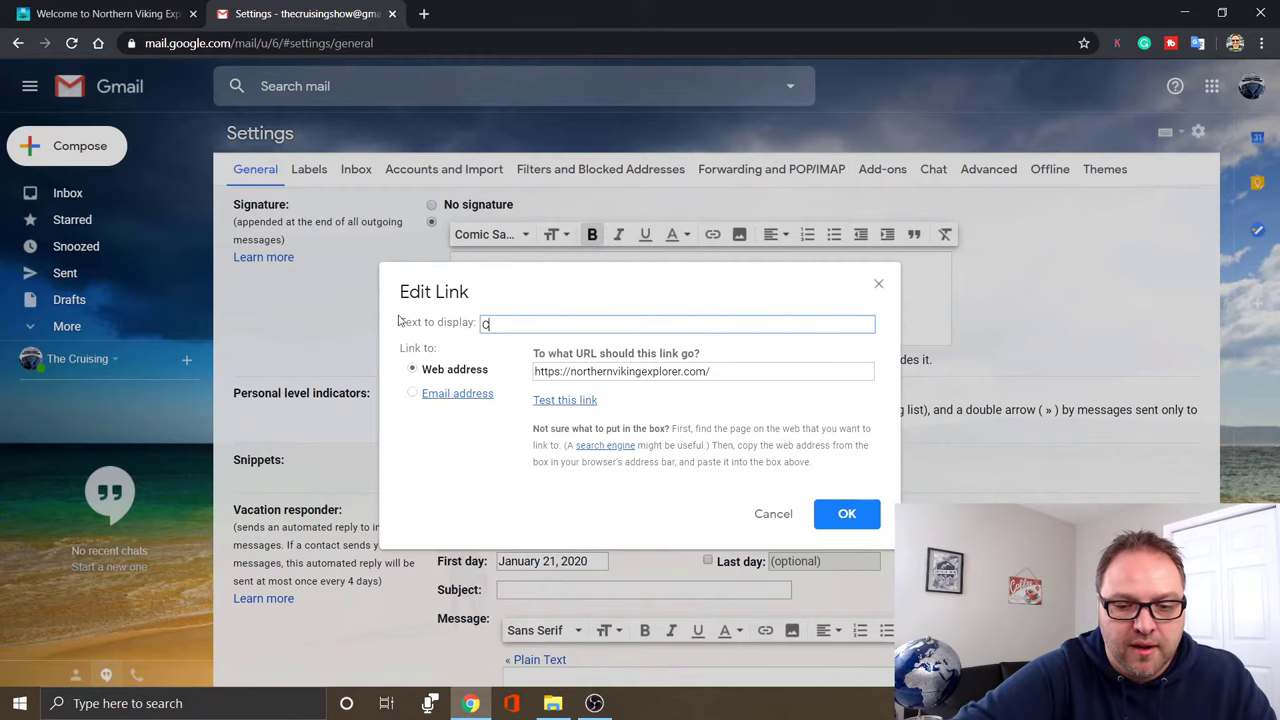
pyautogui.write('lick here')
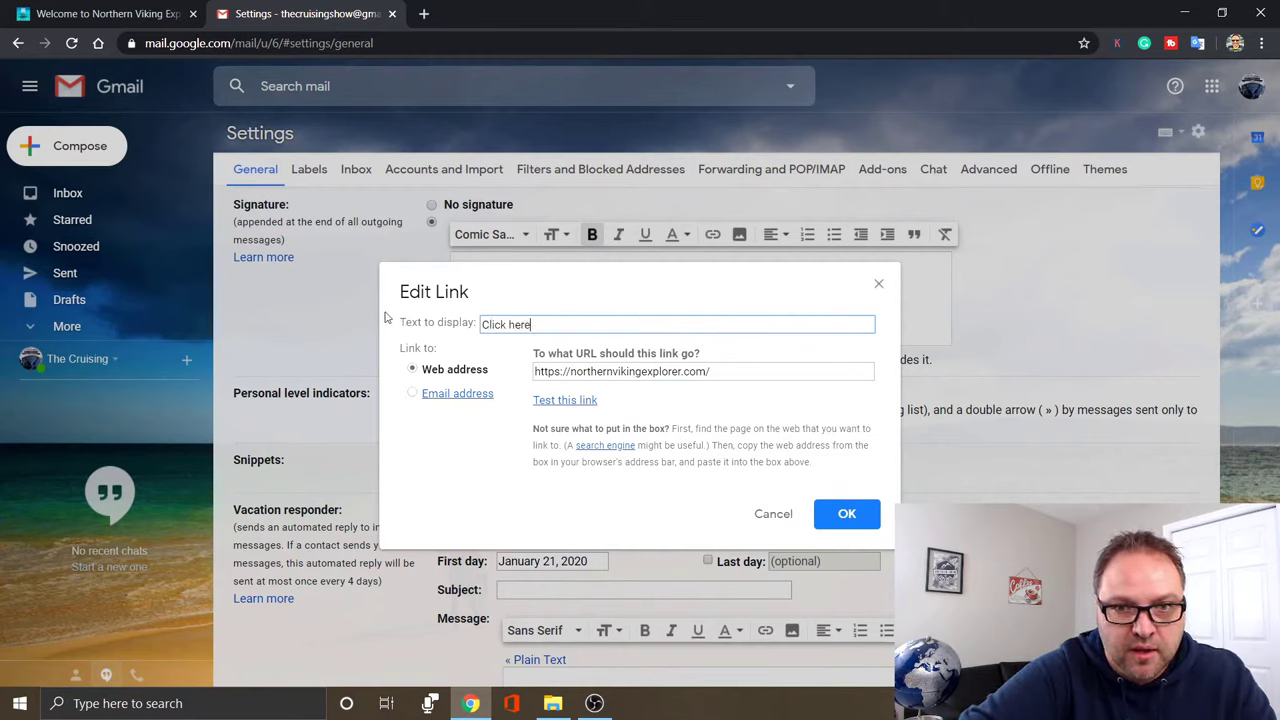
pyautogui.write(' to go to')
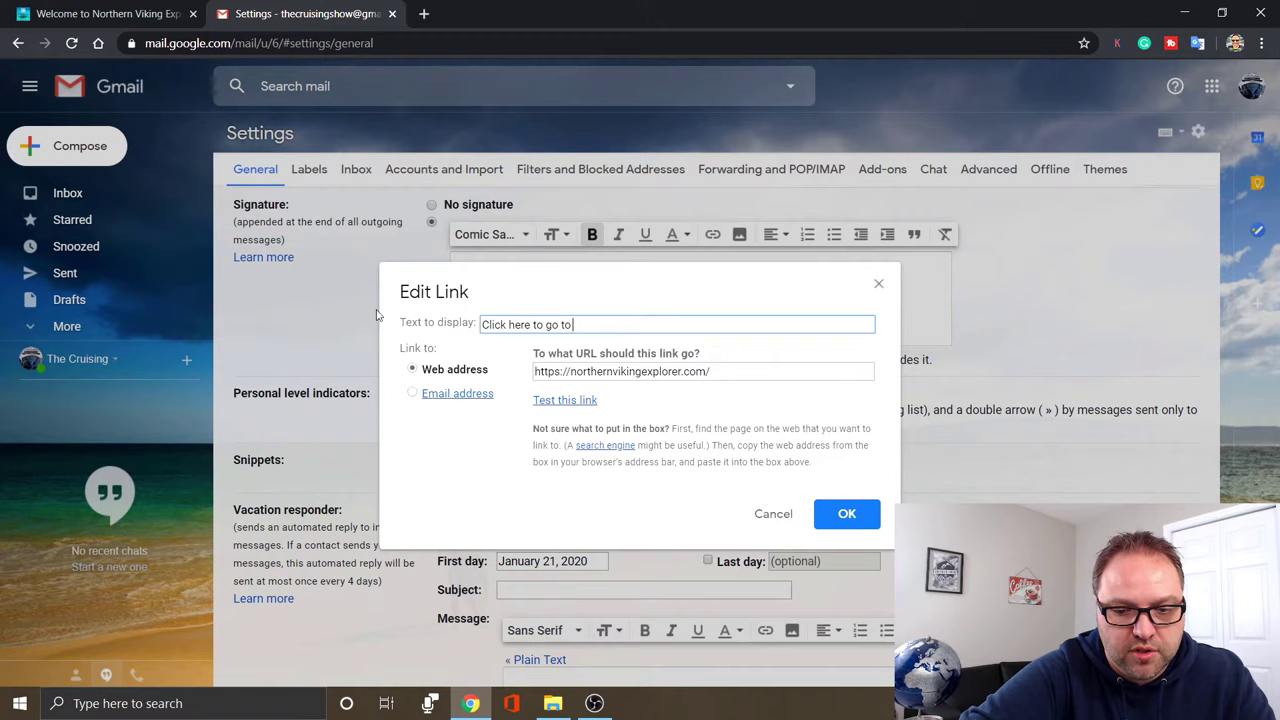
pyautogui.write(' my webs')
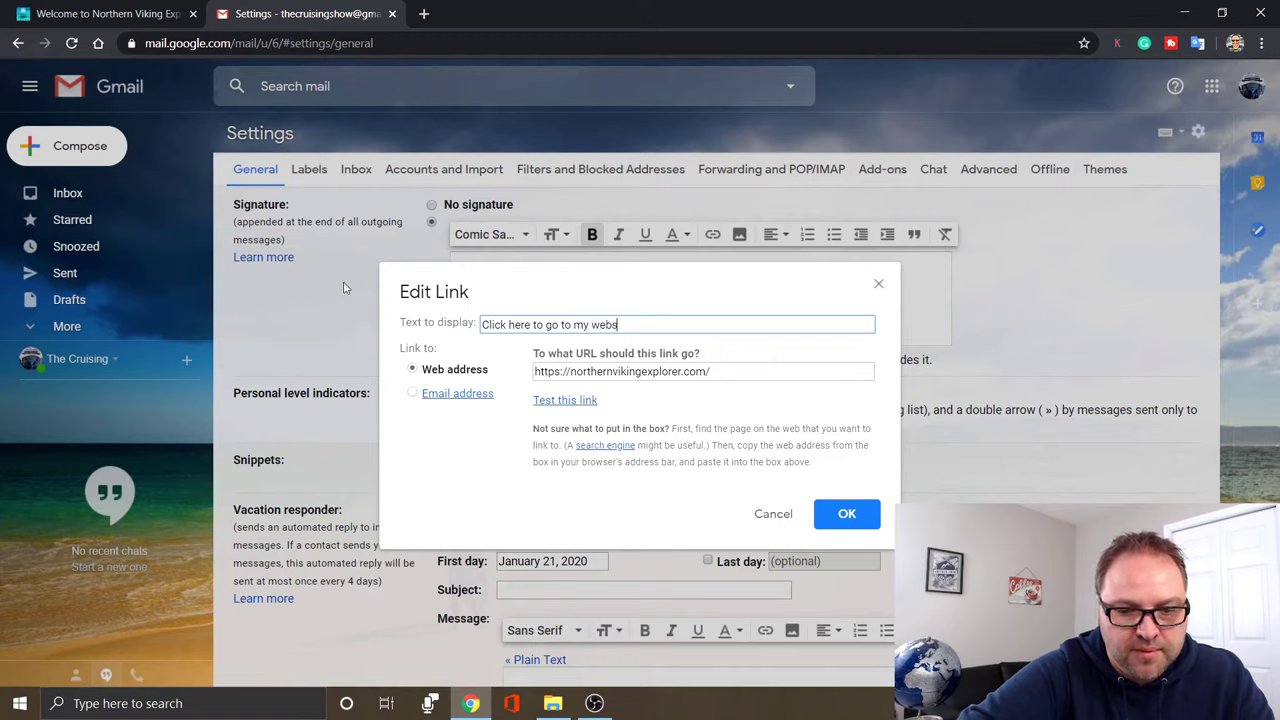
pyautogui.write('ite!')
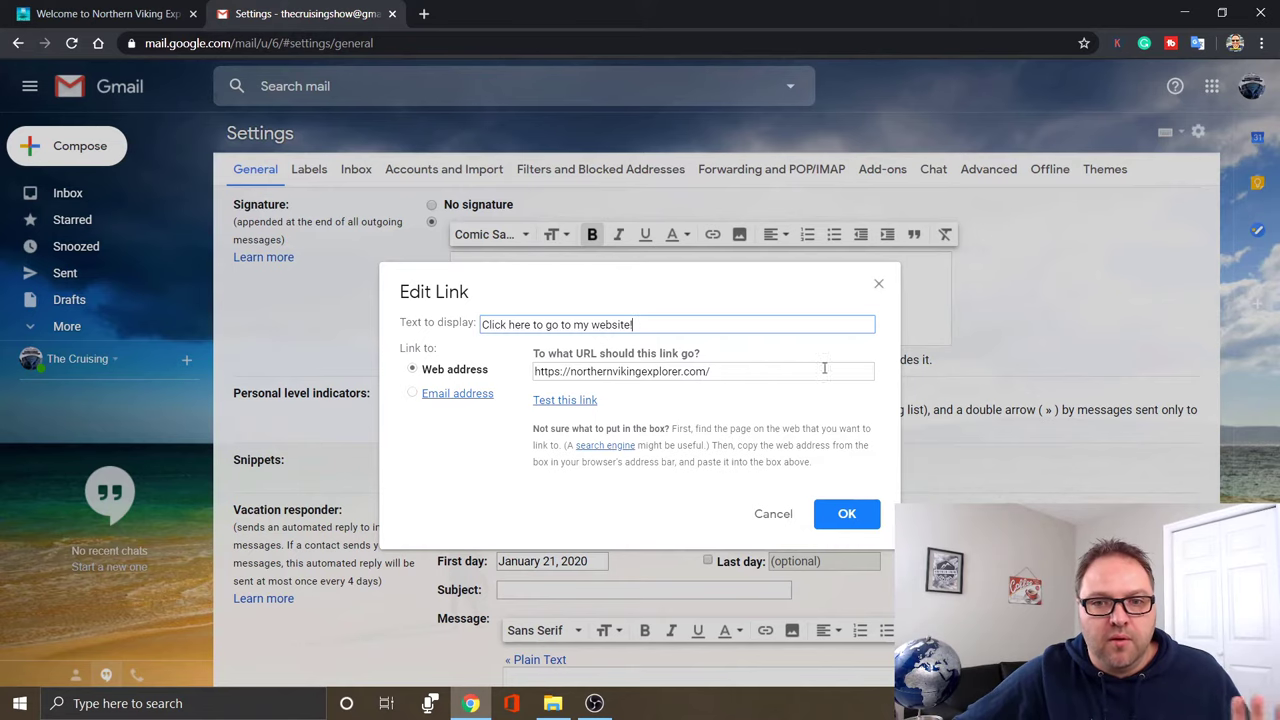
pyautogui.click(847, 514)
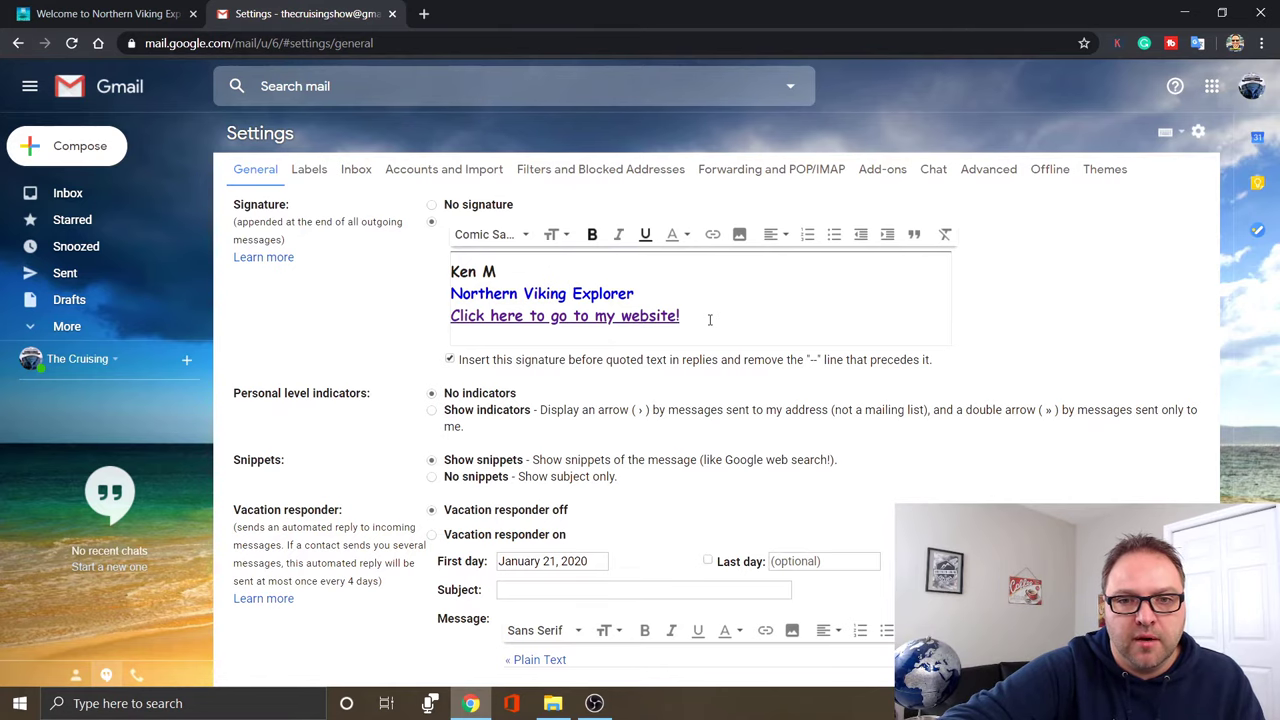
# Upload the desktop image LOGO BLACK AUG 2019 and insert it on a new signature line beneath the website link.
pyautogui.press('Return')
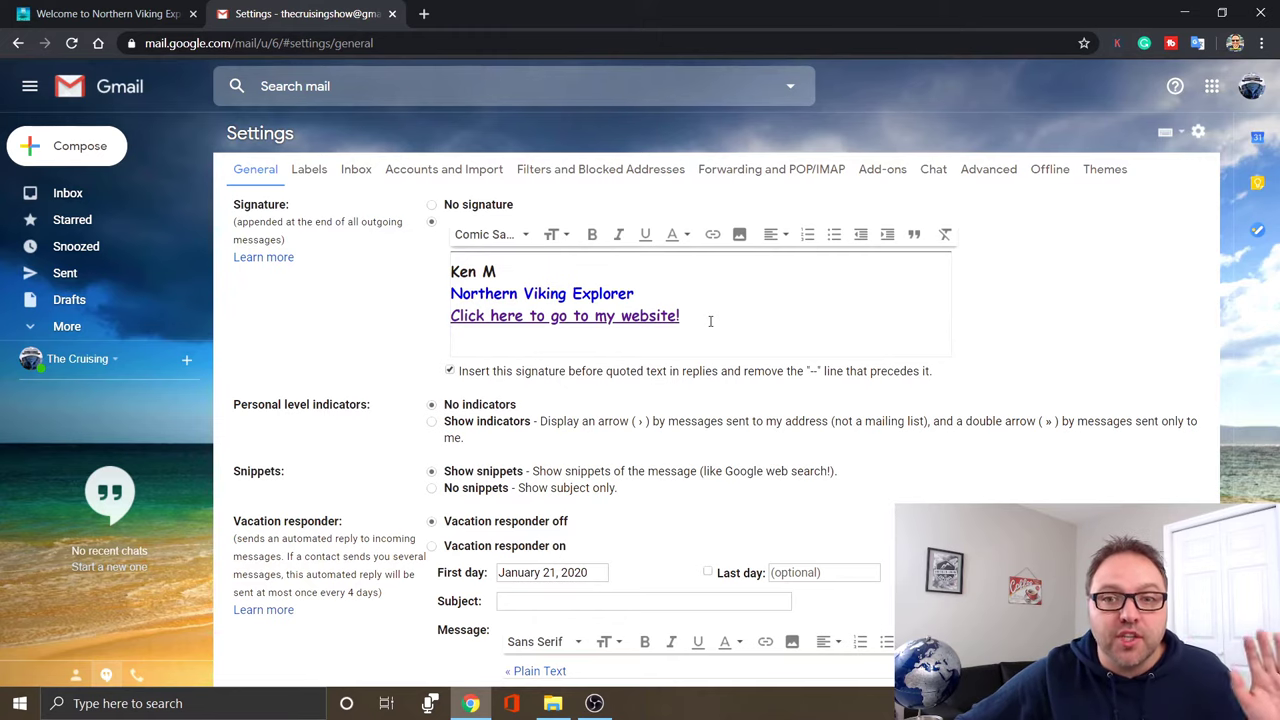
pyautogui.click(740, 236)
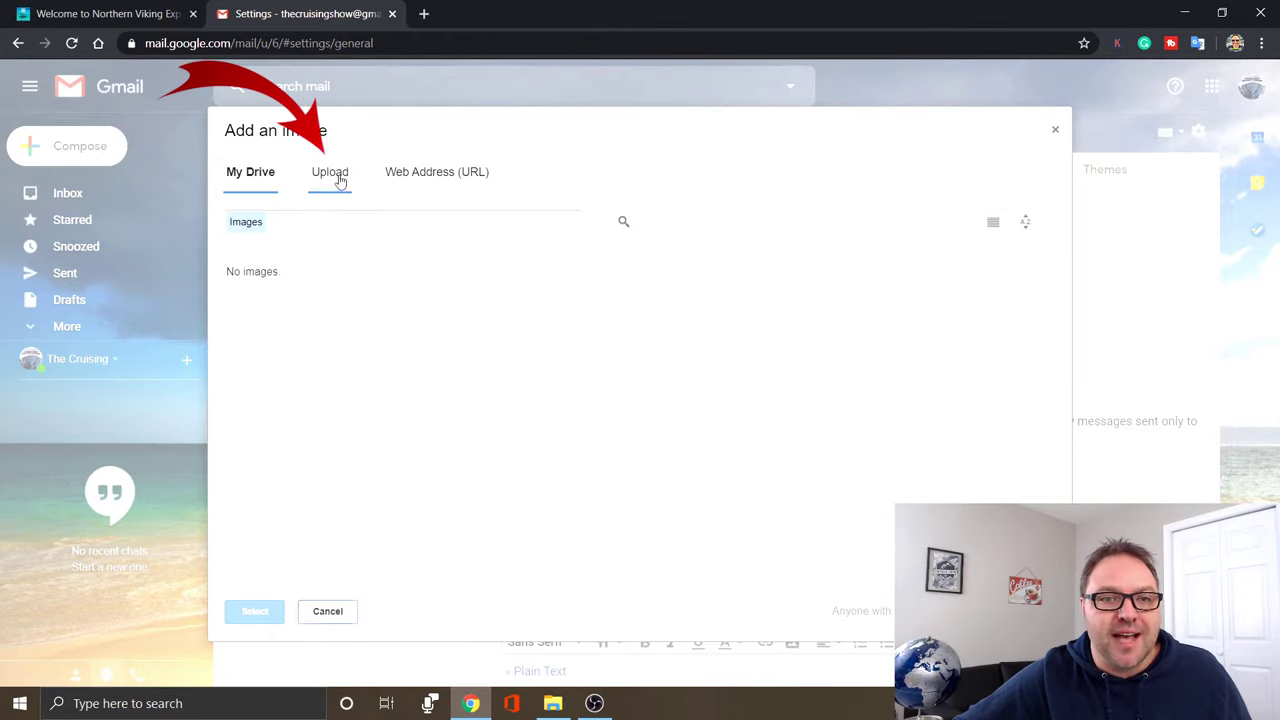
pyautogui.click(340, 180)
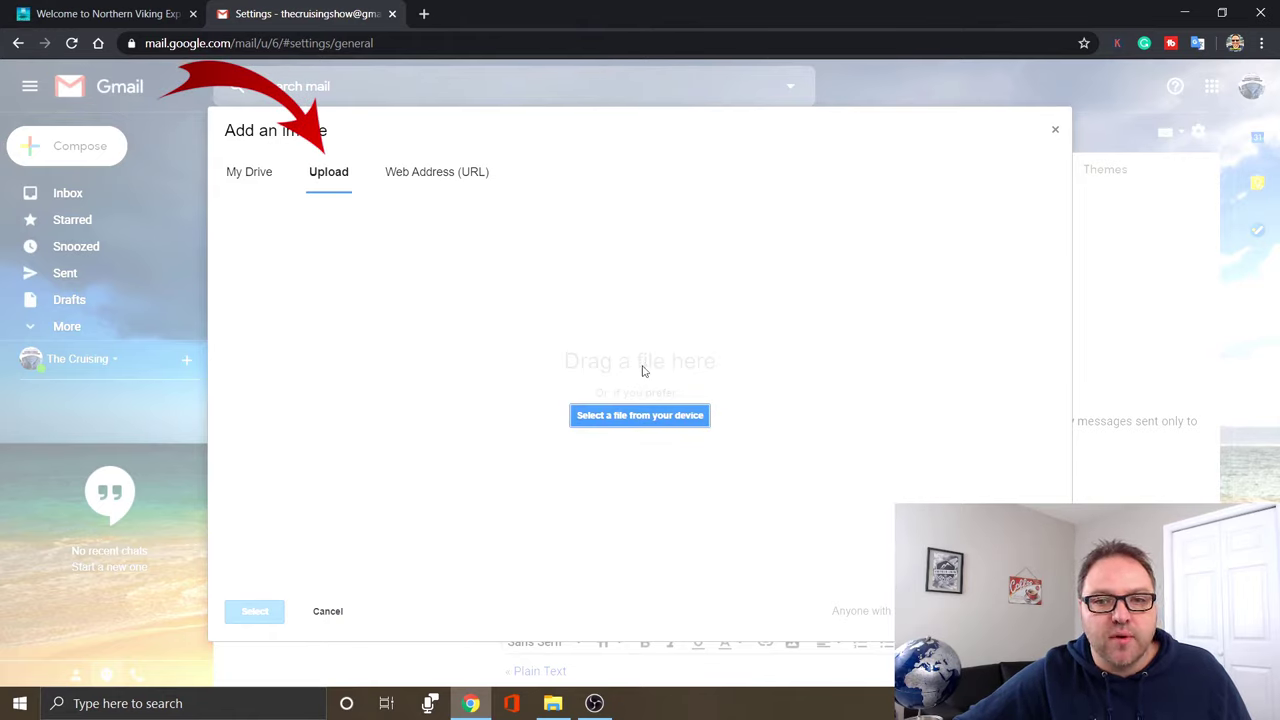
pyautogui.moveTo(643, 8)
pyautogui.mouseDown()
pyautogui.moveTo(684, 12)
pyautogui.moveTo(695, 27)
pyautogui.mouseUp()
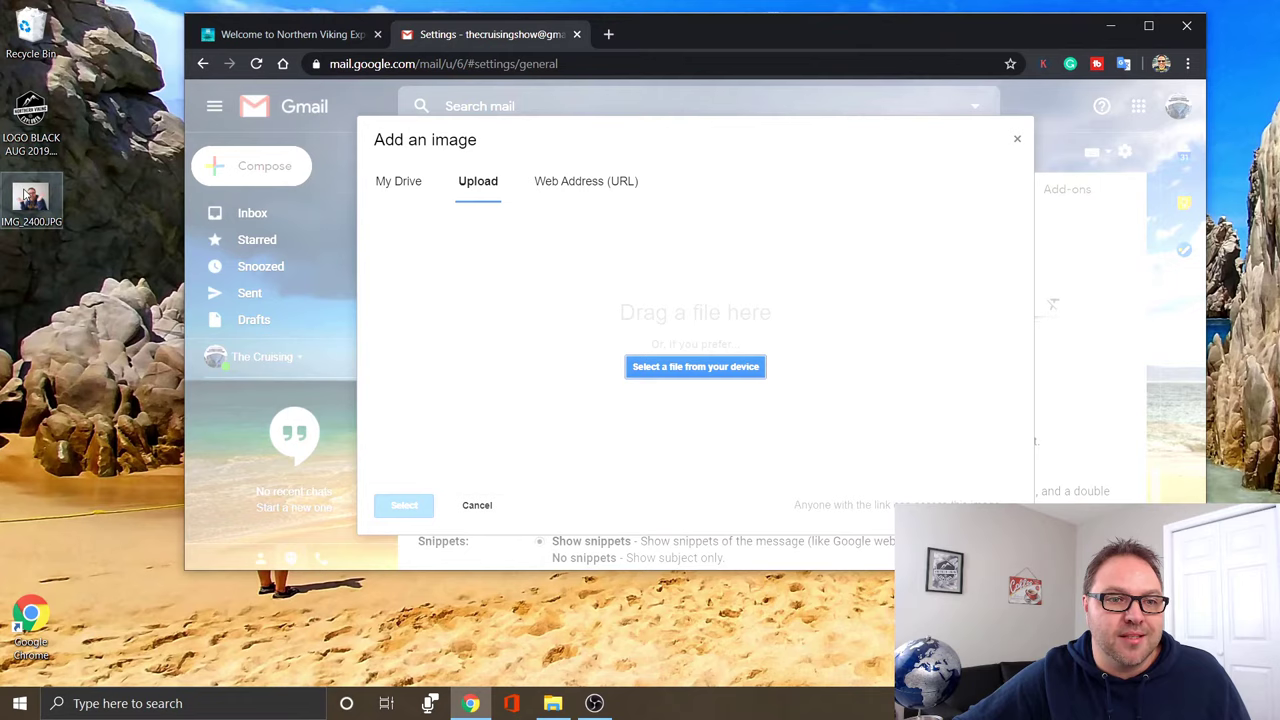
pyautogui.moveTo(32, 110); pyautogui.dragTo(550, 308)
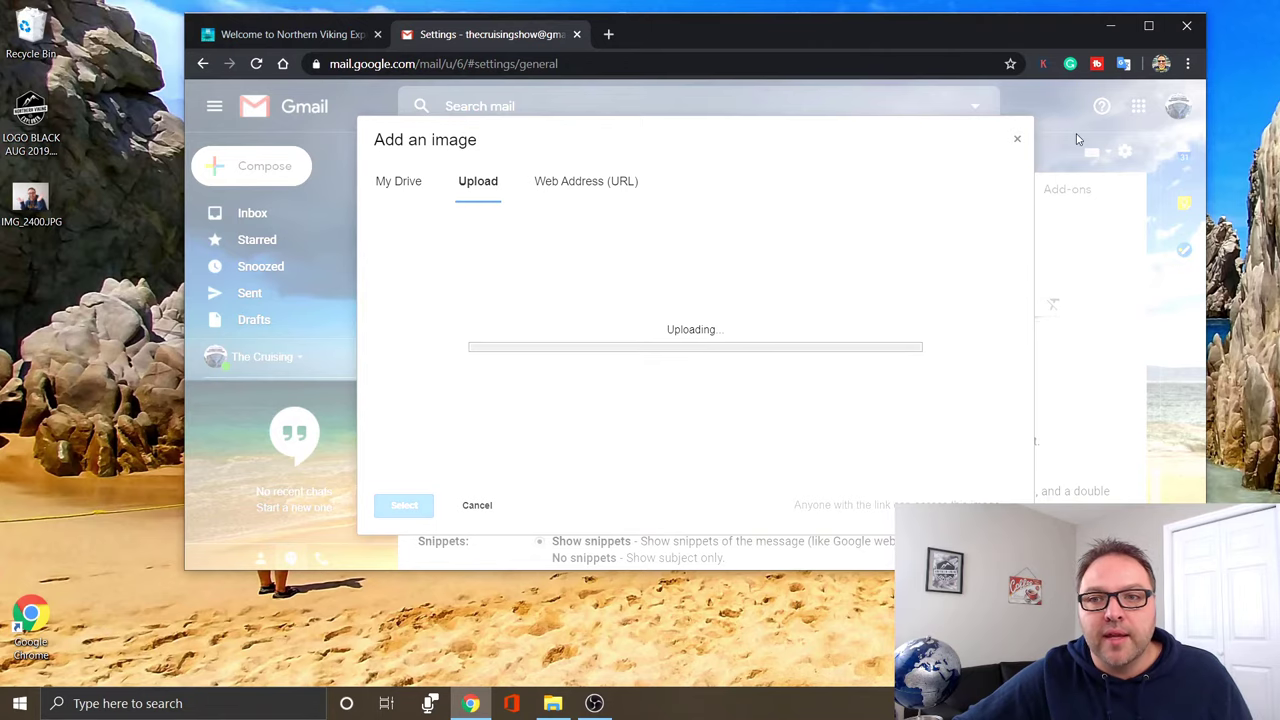
pyautogui.click(1155, 28)
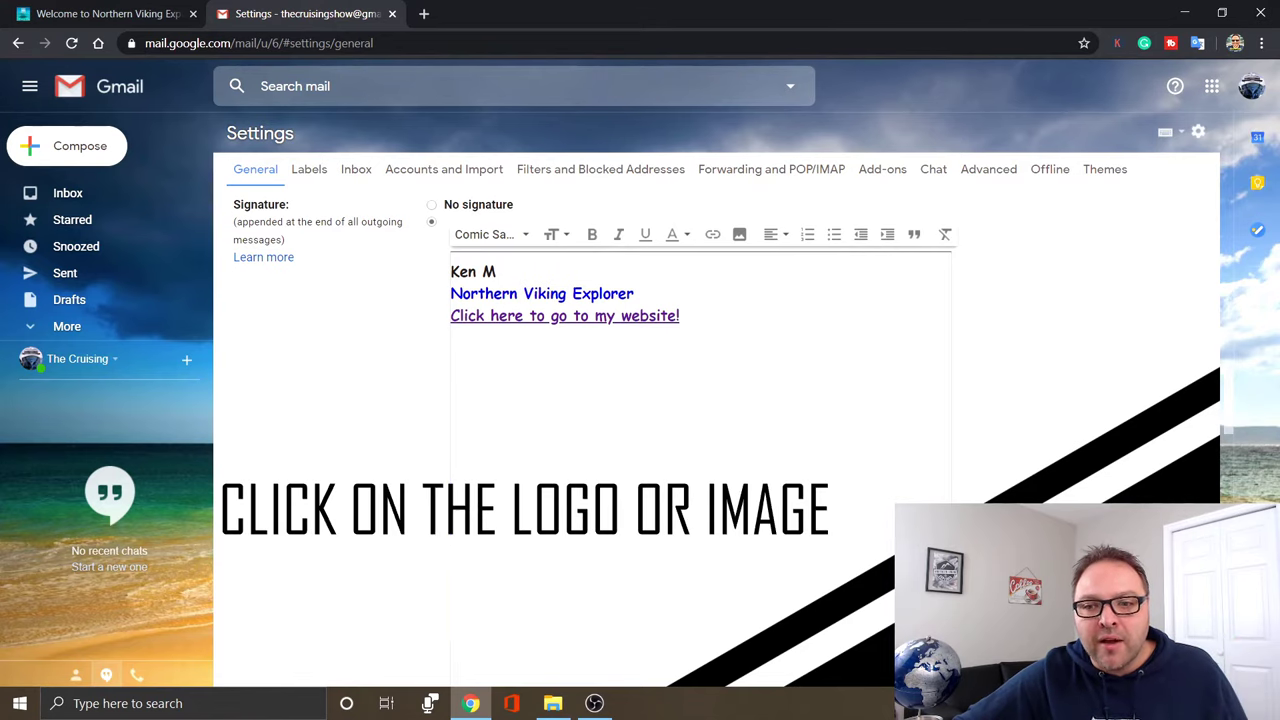
# Resize the logo in the signature to Small.
pyautogui.click(465, 338)
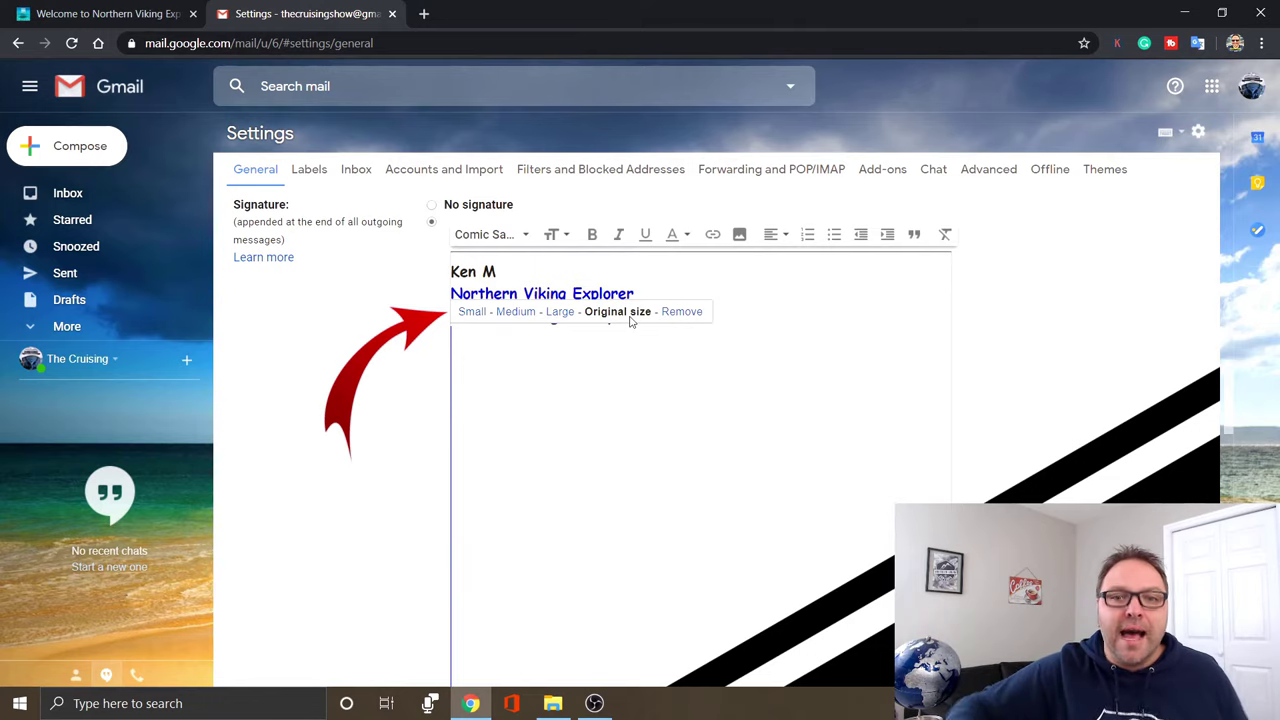
pyautogui.click(471, 312)
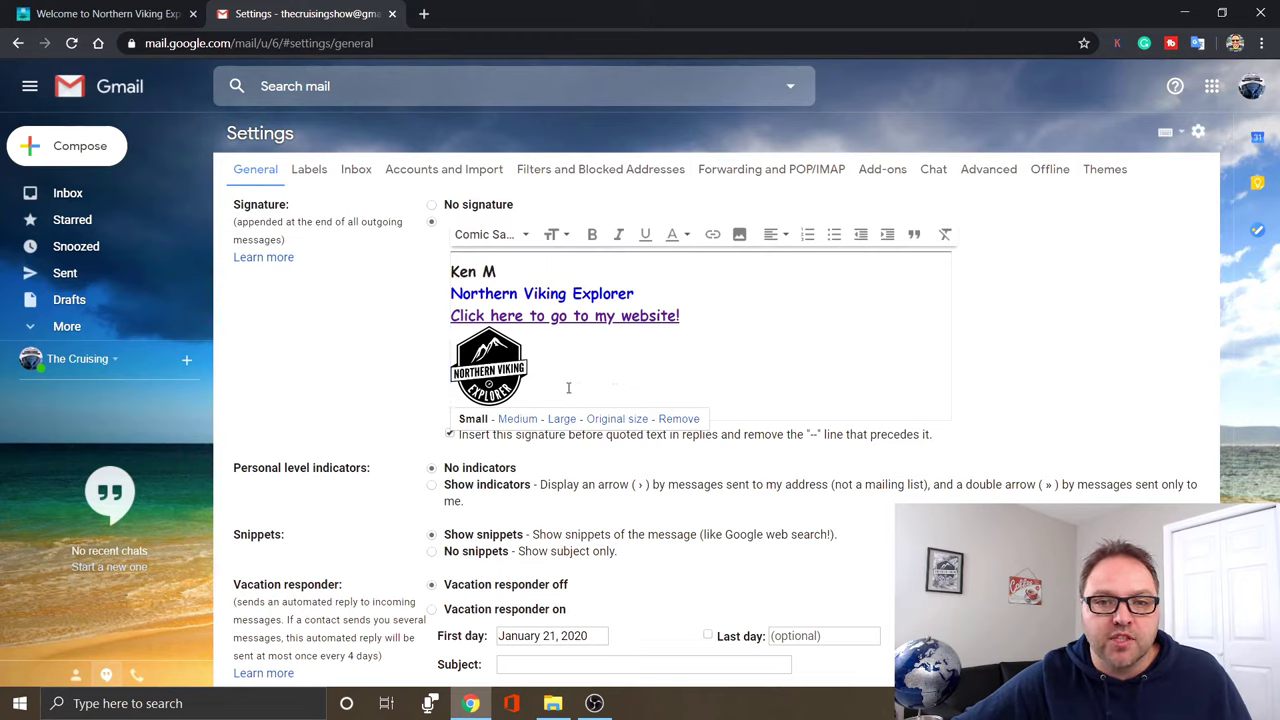
pyautogui.click(564, 375)
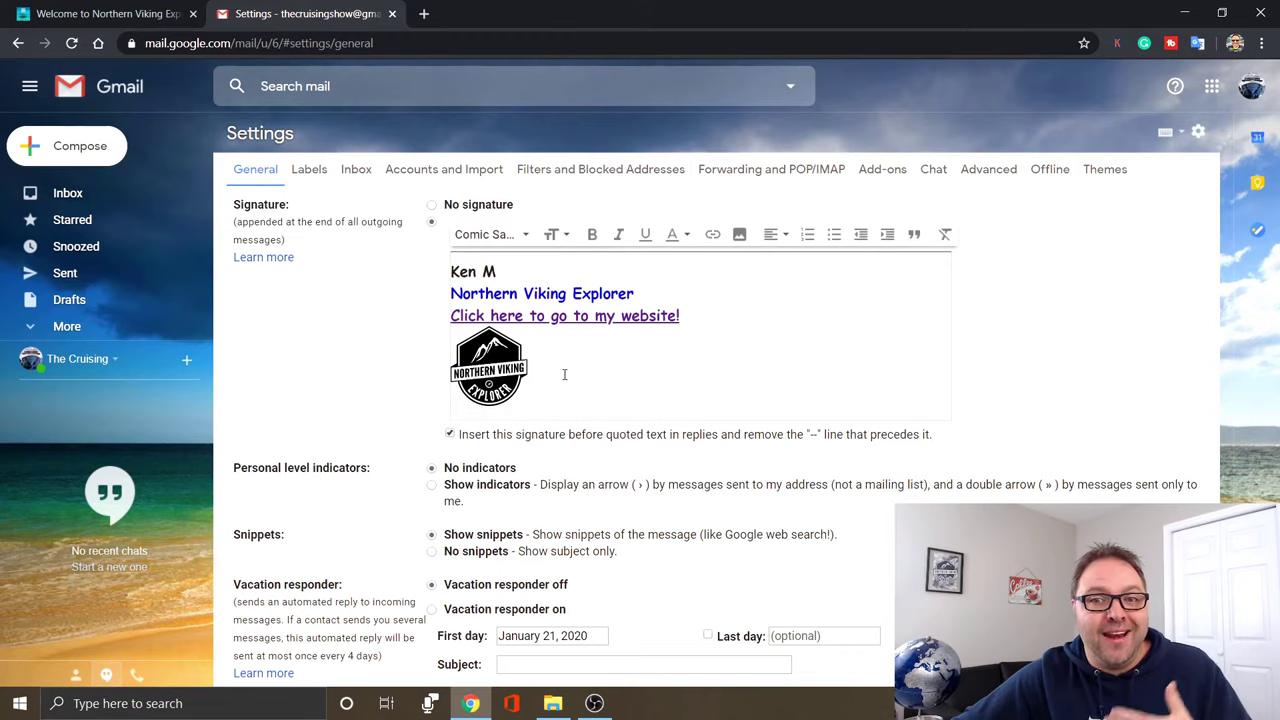
# Upload the desktop photo IMG_2400.JPG and insert it beside the logo in the signature at Small size.
pyautogui.click(739, 238)
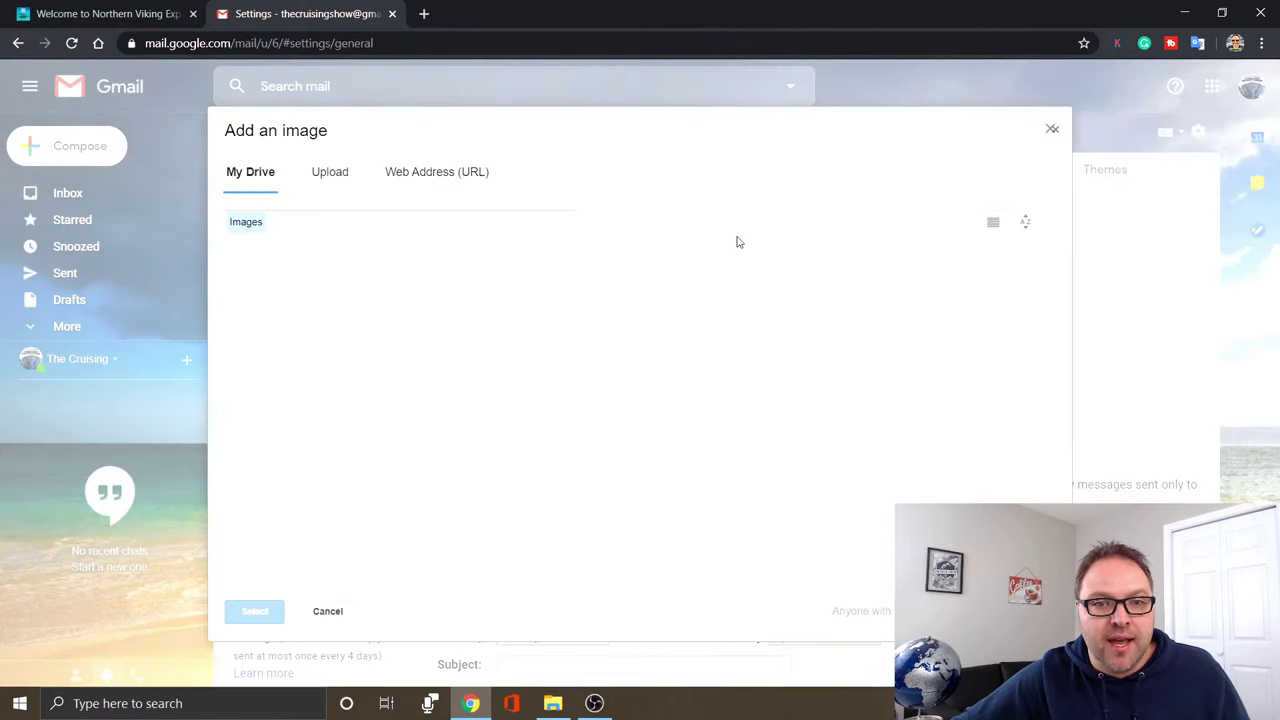
pyautogui.click(343, 175)
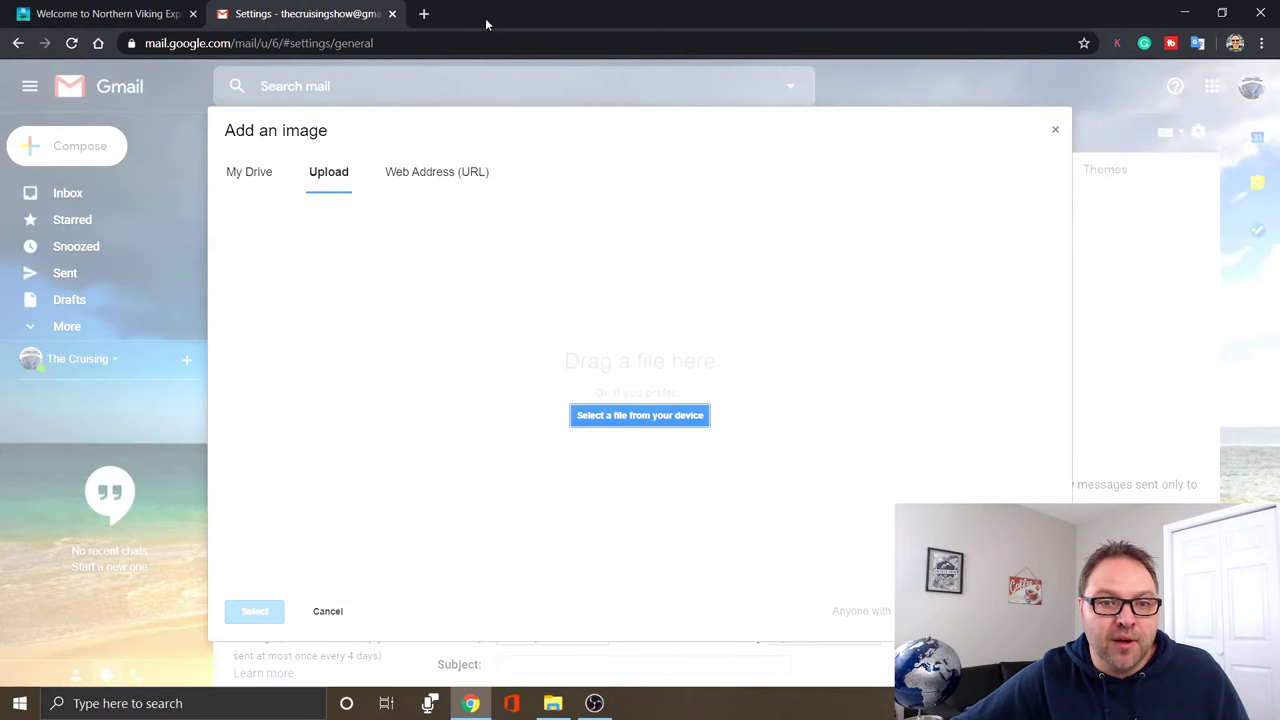
pyautogui.moveTo(505, 24); pyautogui.dragTo(734, 50)
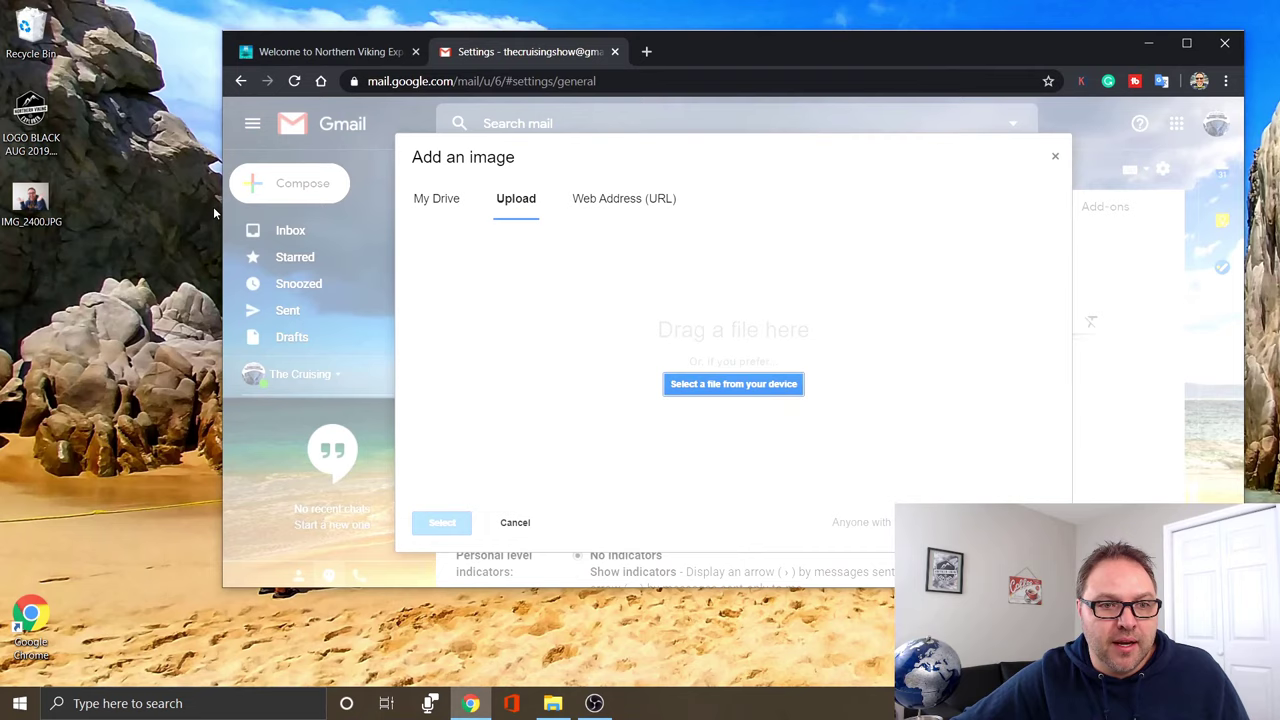
pyautogui.moveTo(52, 203); pyautogui.dragTo(706, 330)
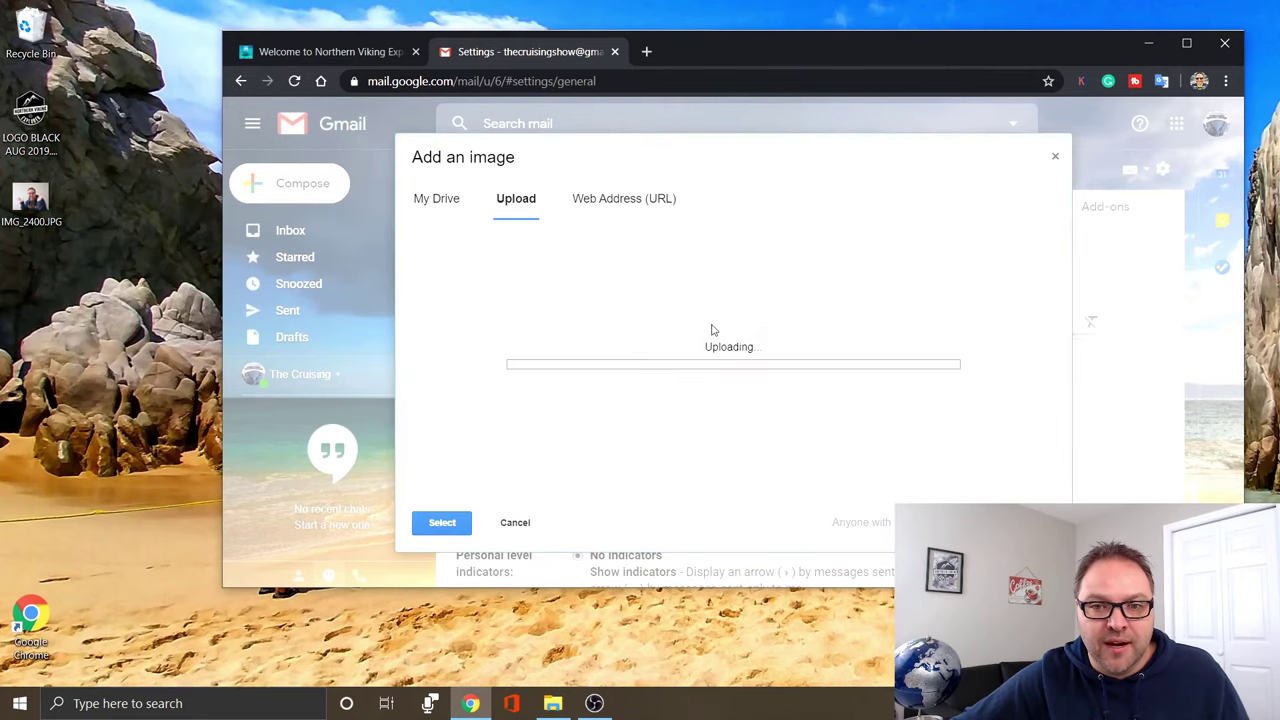
pyautogui.click(1187, 44)
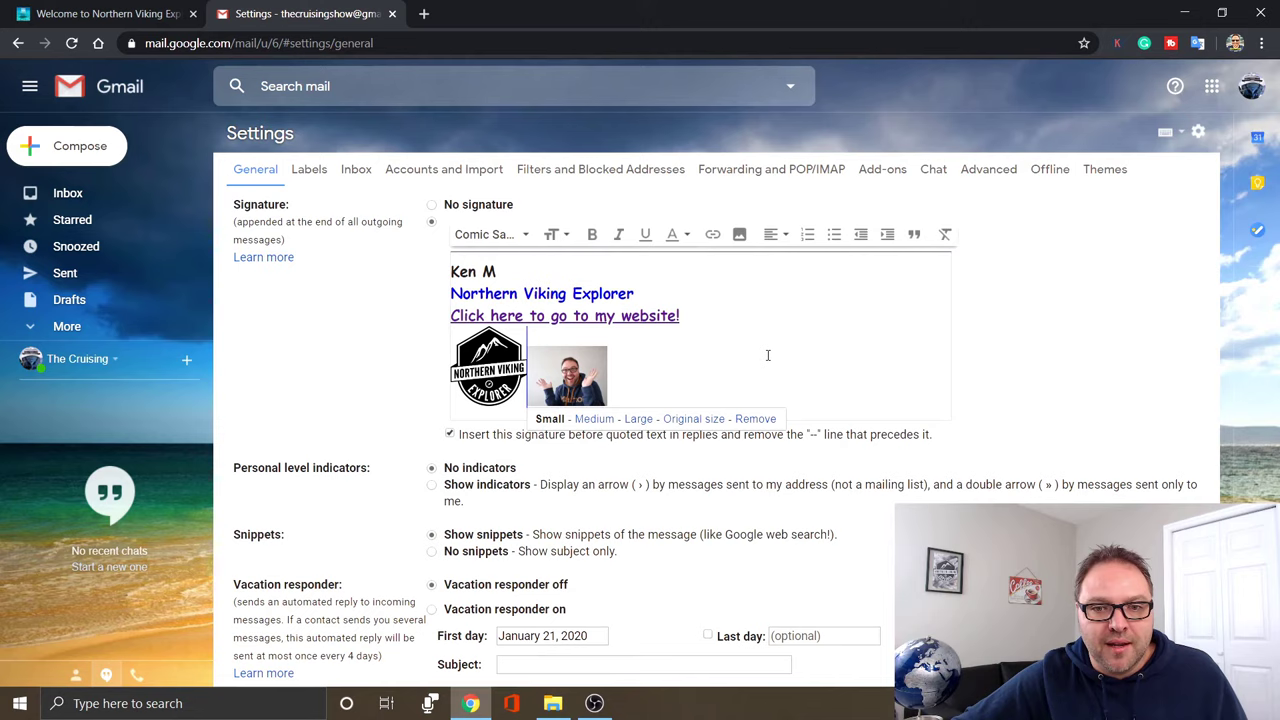
# Delete the photo beside the logo from the signature.
pyautogui.scroll(-1, 768, 355)
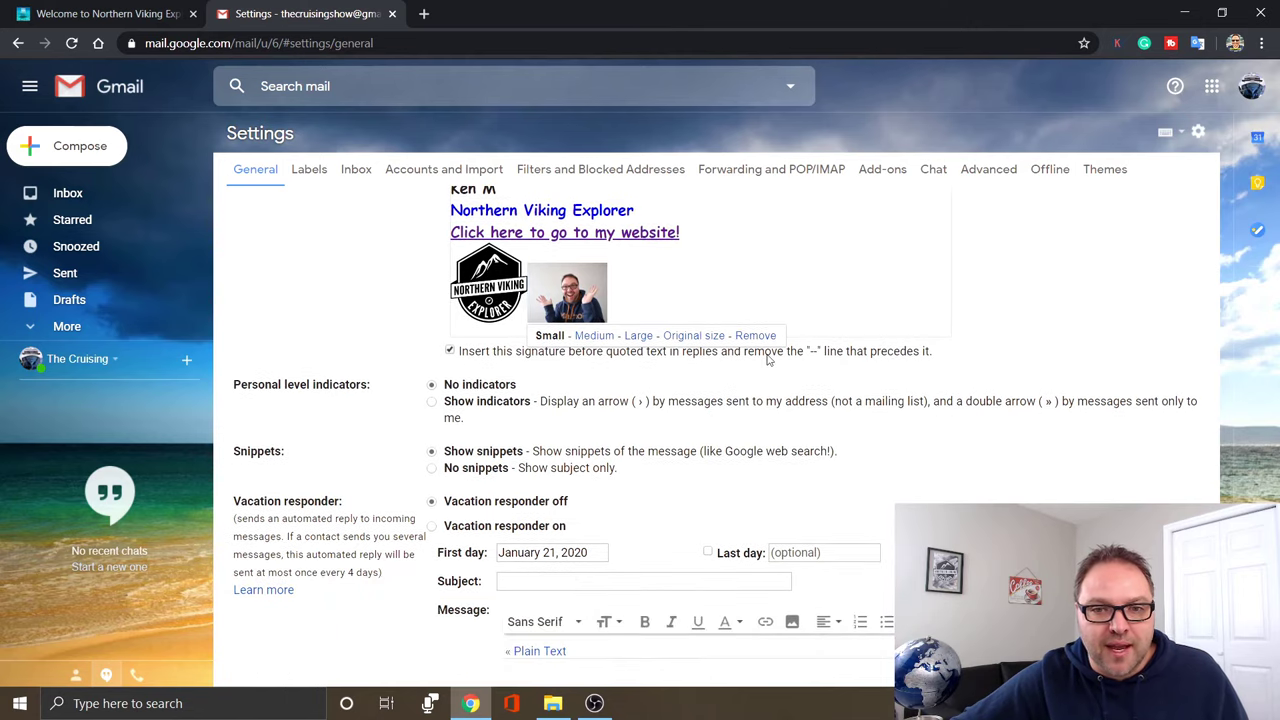
pyautogui.click(652, 280)
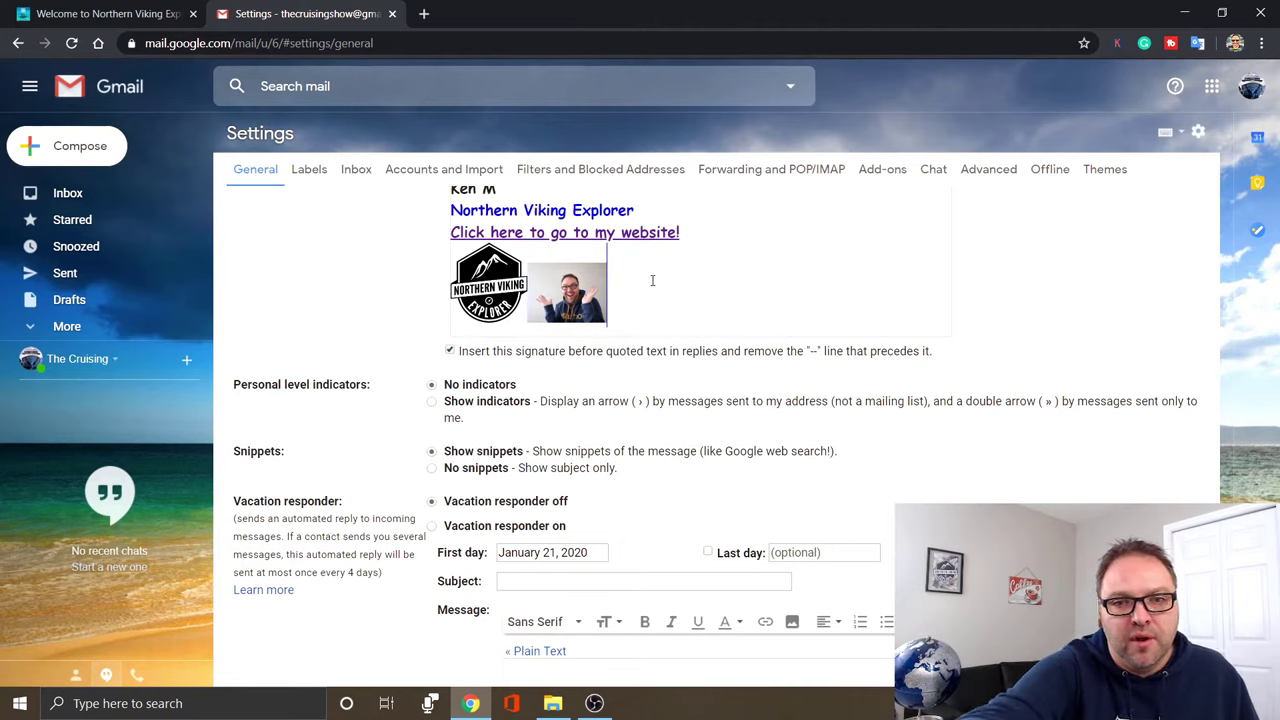
pyautogui.press('BackSpace')
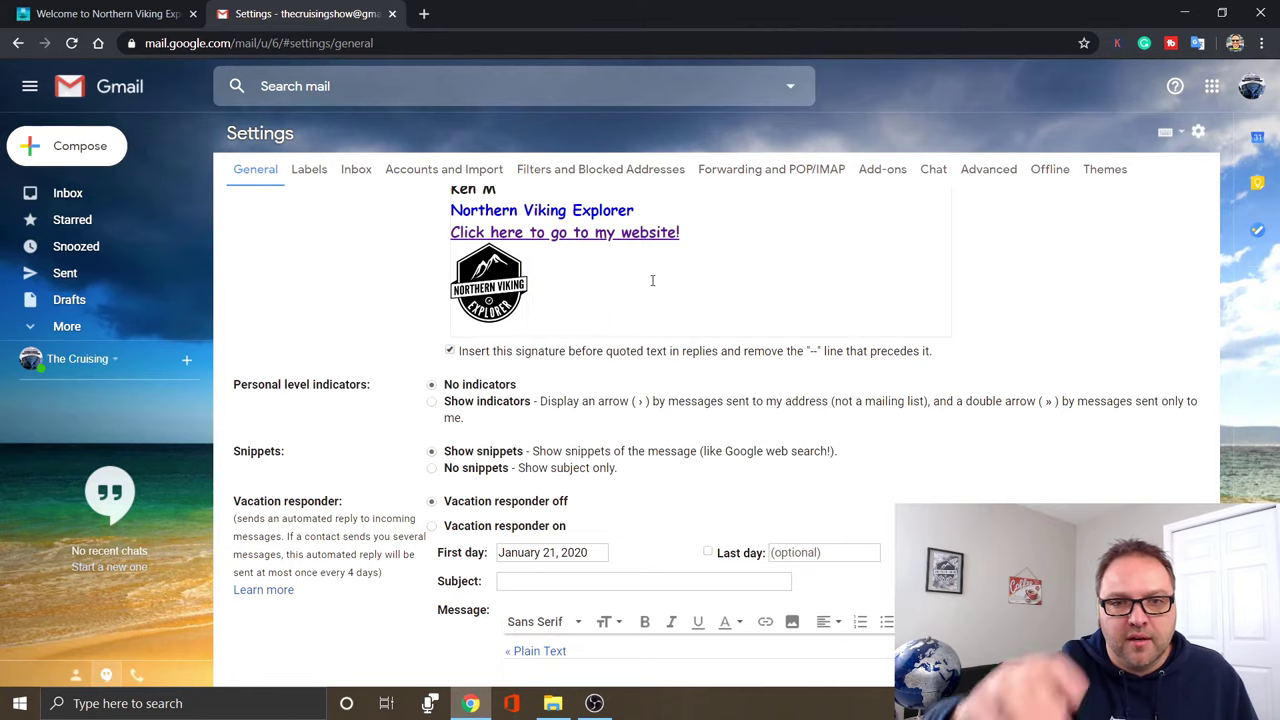
# Save the changed signature settings.
pyautogui.scroll(1, 670, 276)
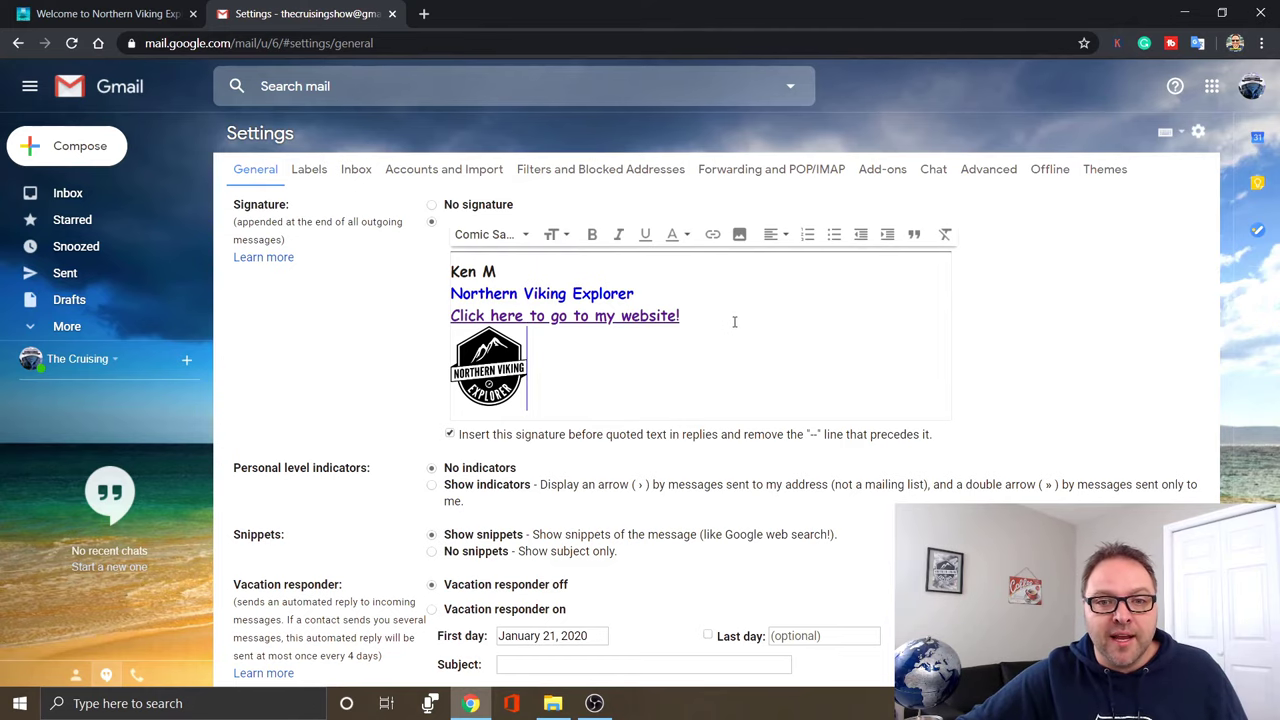
pyautogui.scroll(-3, 734, 321)
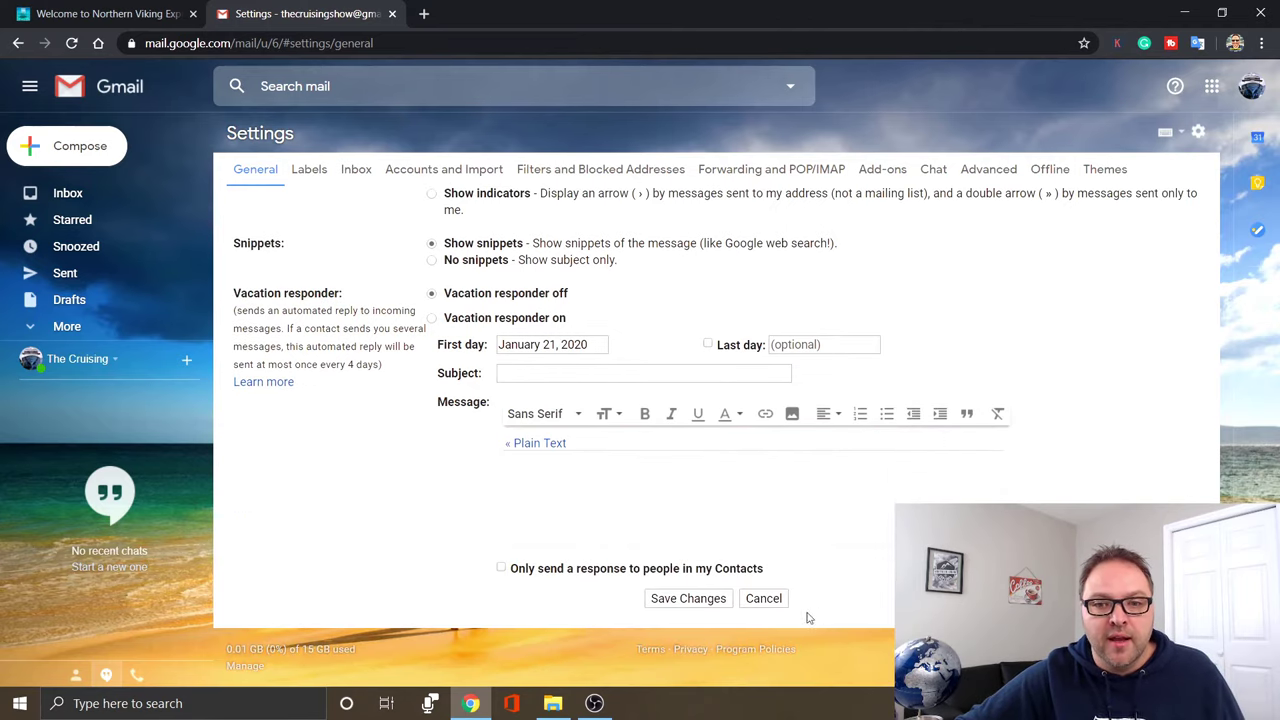
pyautogui.click(690, 599)
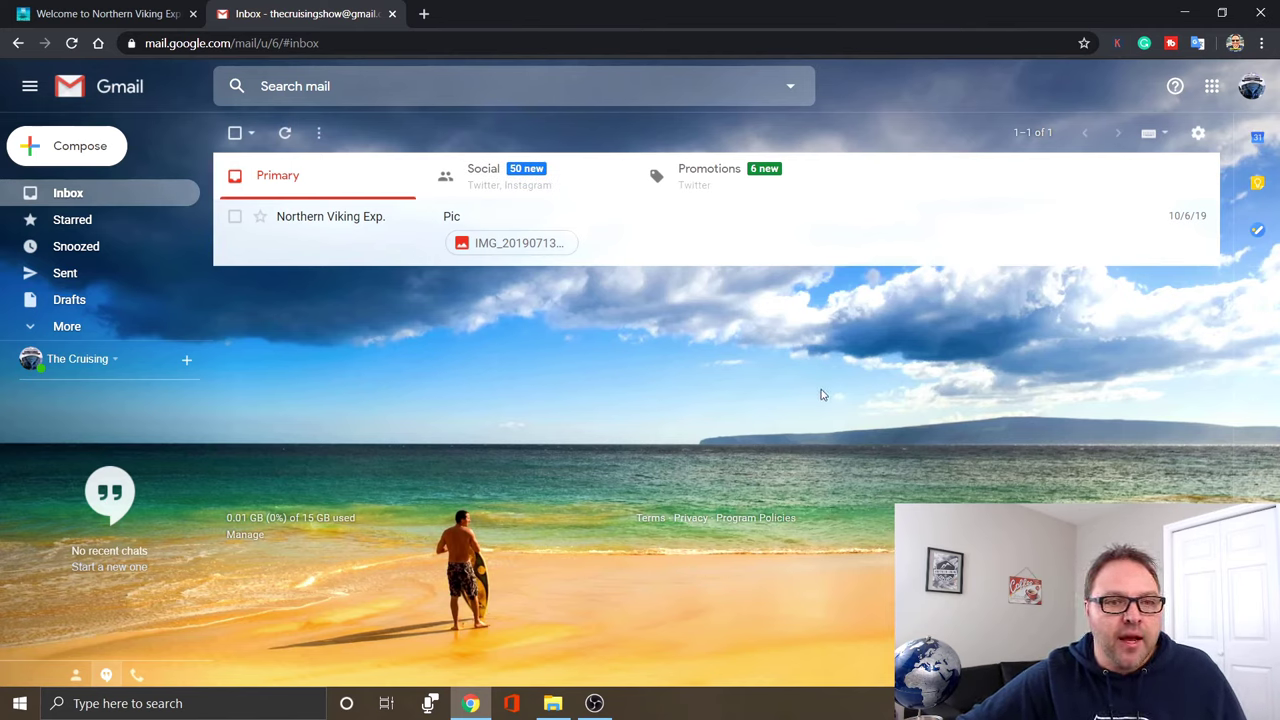
# Start a new message, test the signature's website link in a new tab, and return to the message.
pyautogui.click(97, 154)
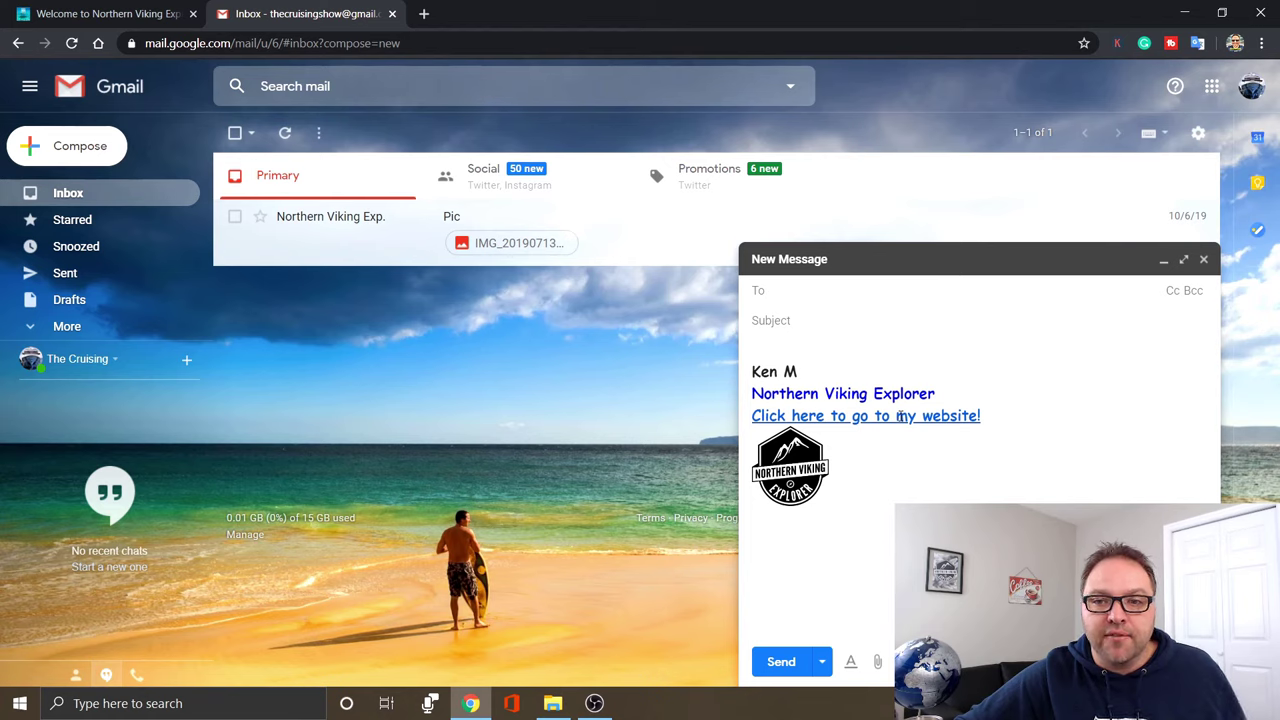
pyautogui.rightClick(900, 416)
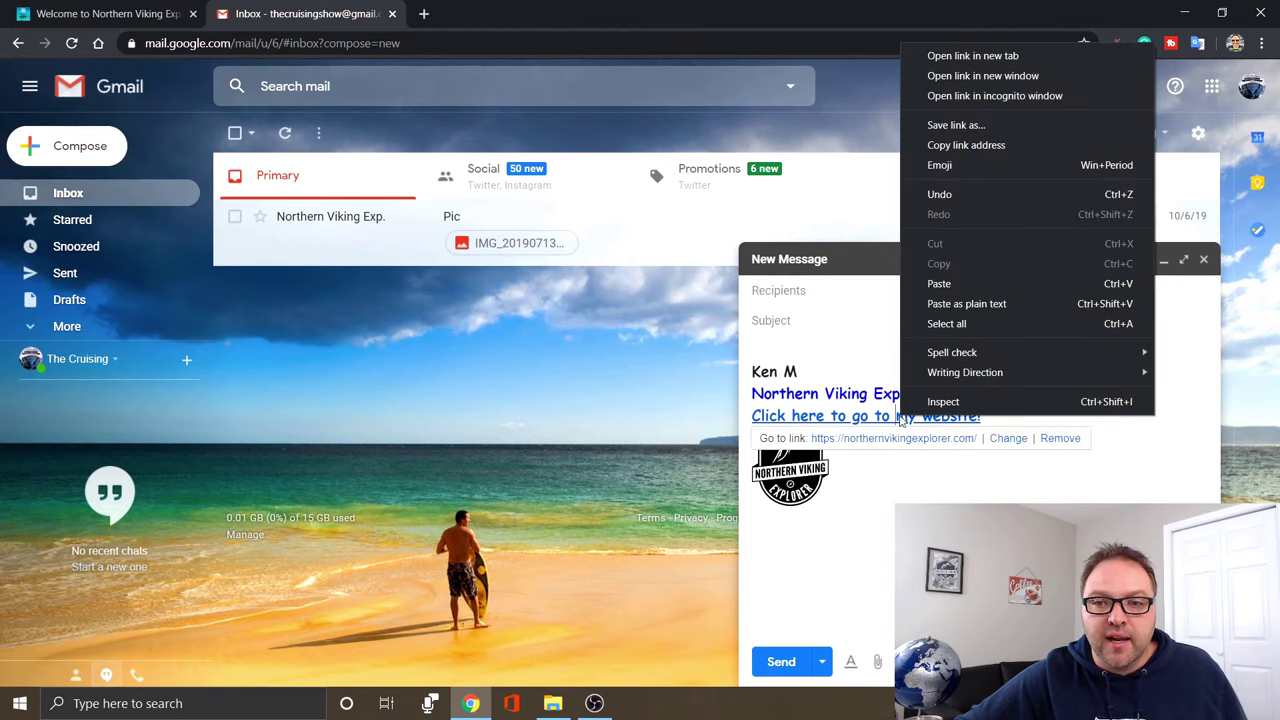
pyautogui.click(993, 57)
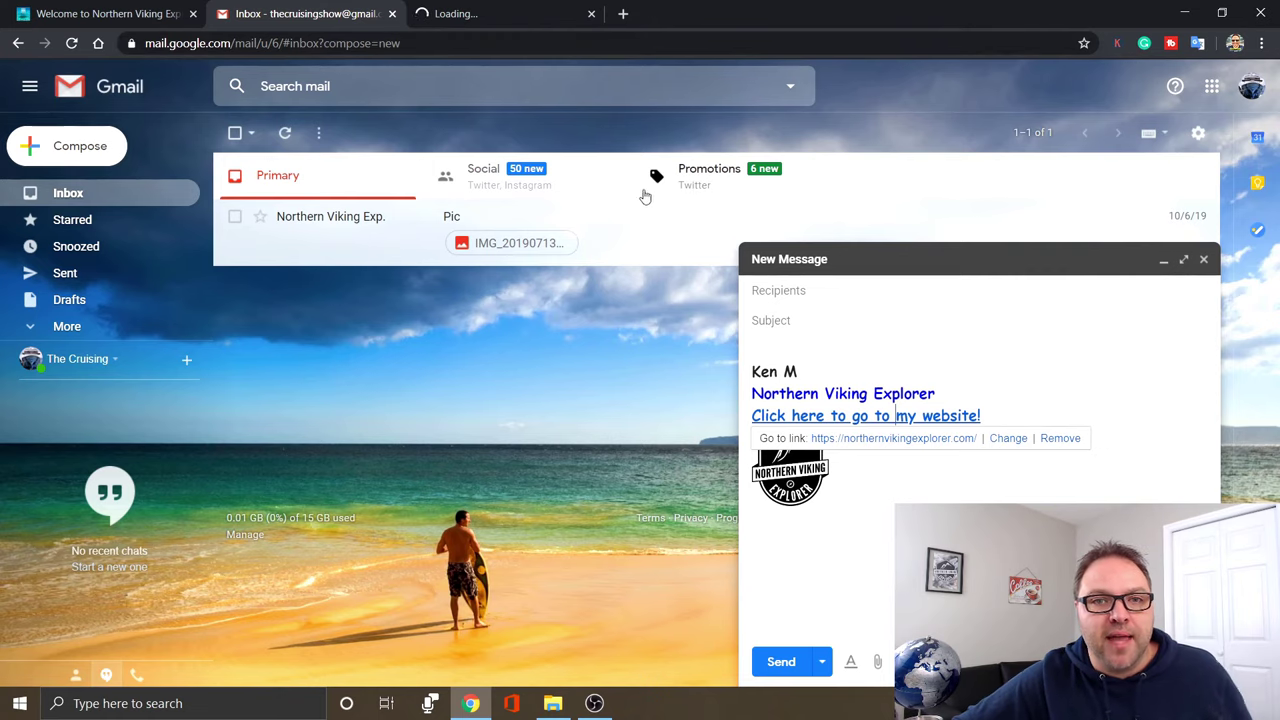
pyautogui.click(535, 13)
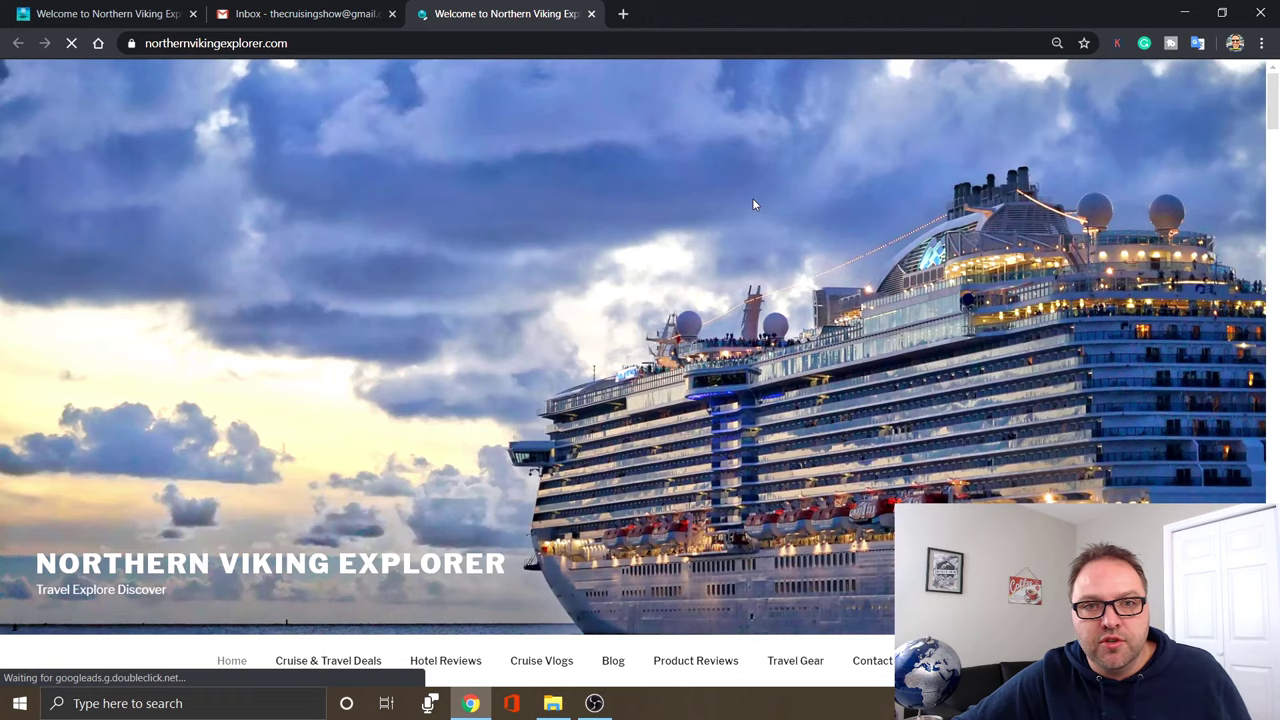
pyautogui.click(310, 13)
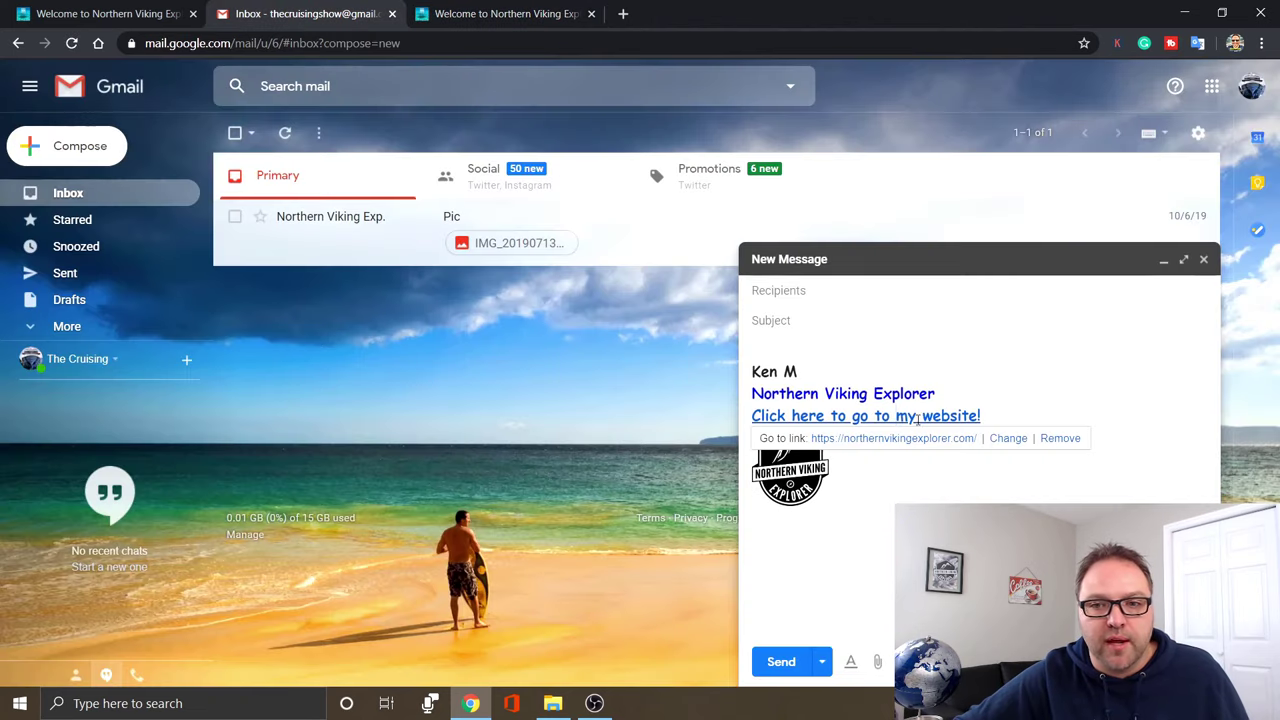